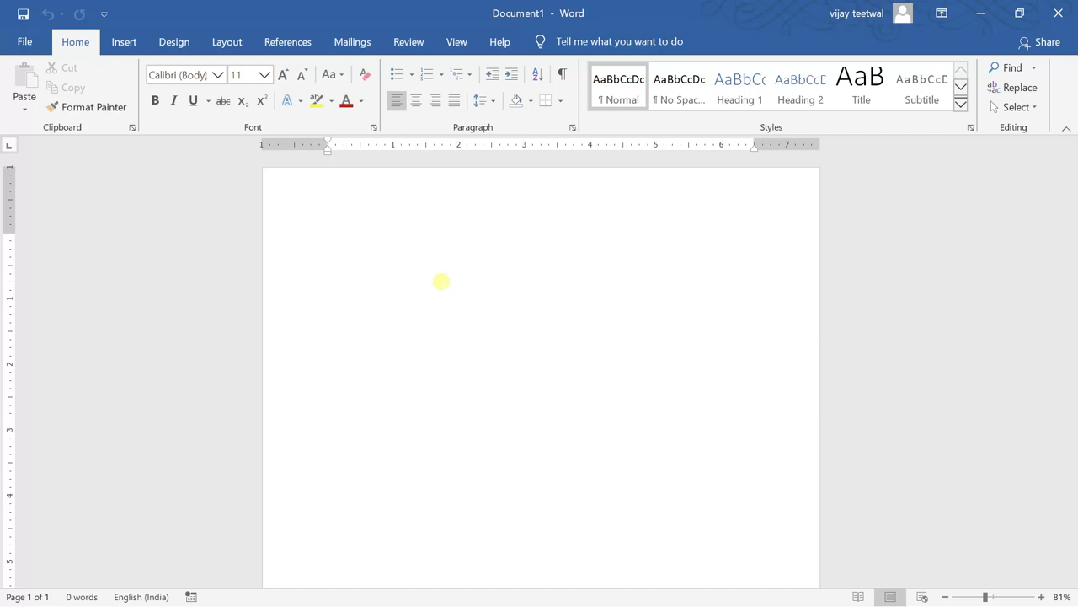
- Generate five paragraphs of sample text (239 words) with =rand() on the blank page
{"action": "type", "text": "=ran"}
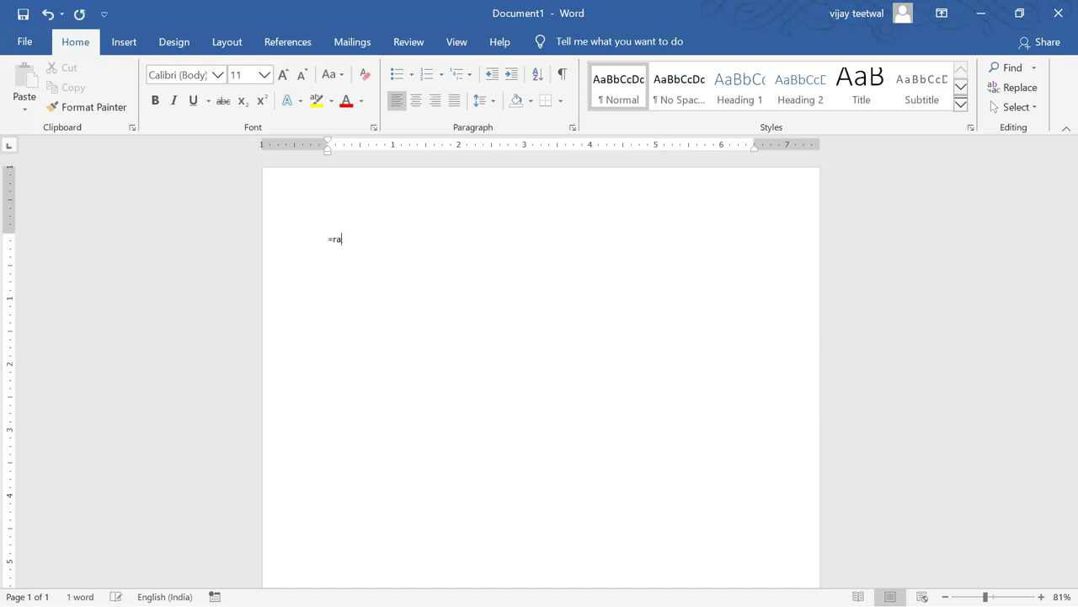
{"action": "type", "text": "d"}
{"action": "left_click", "coordinate": [441, 281]}
{"action": "type", "text": "("}
{"action": "type", "text": ")"}
{"action": "left_click", "coordinate": [441, 282]}
{"action": "key", "text": "Return"}
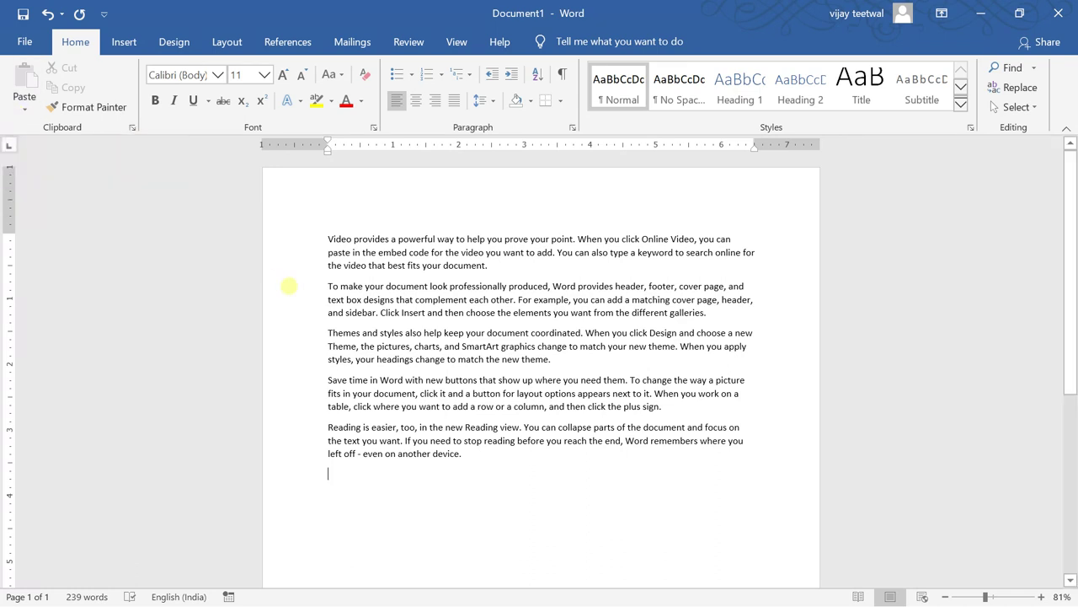
- Cut the word 'Video' from the start of the first paragraph
{"action": "double_click", "coordinate": [339, 240]}
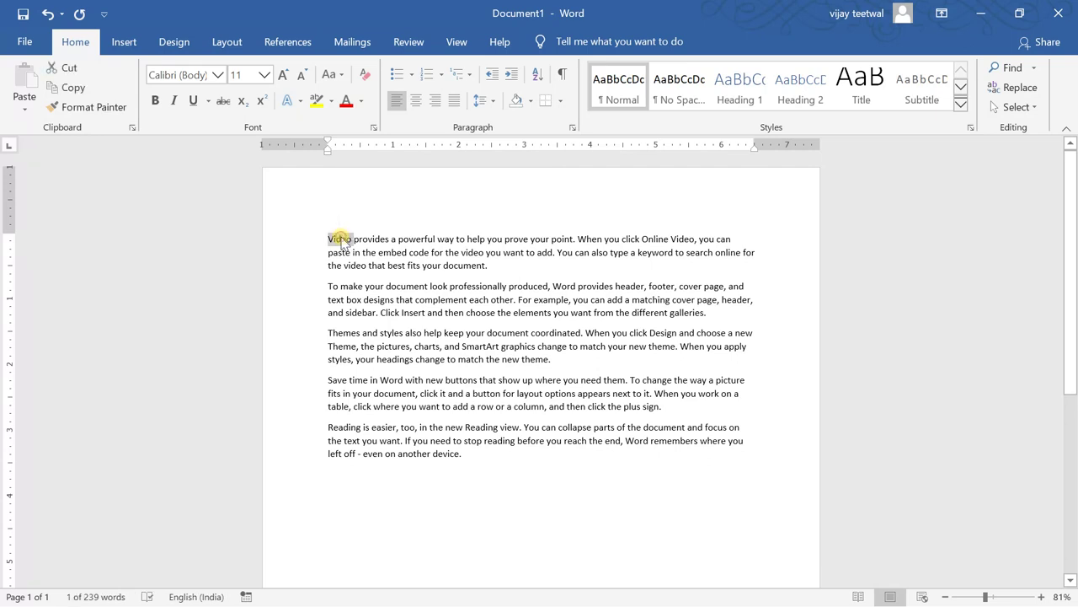
{"action": "right_click", "coordinate": [342, 239]}
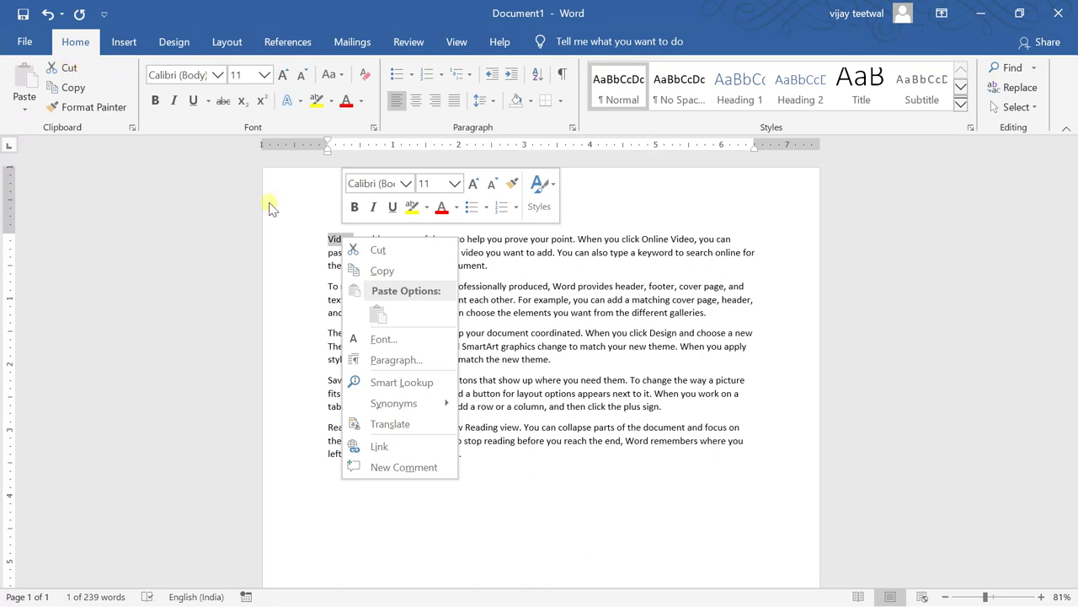
{"action": "left_click", "coordinate": [409, 249]}
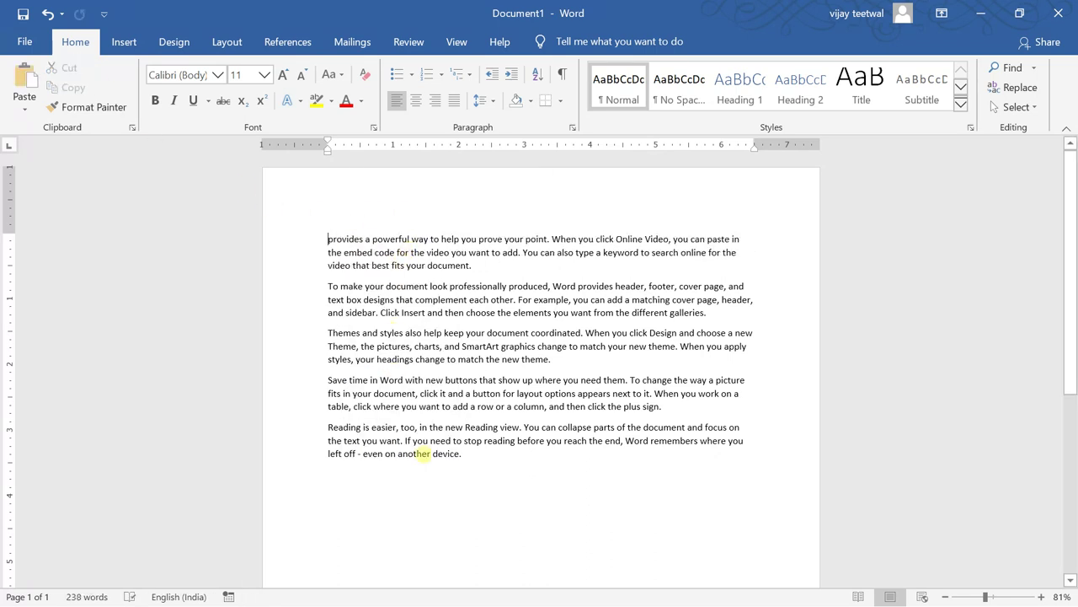
- Paste 'Video' after the last paragraph and put it on its own line
{"action": "left_click", "coordinate": [471, 451]}
{"action": "key", "text": "Return"}
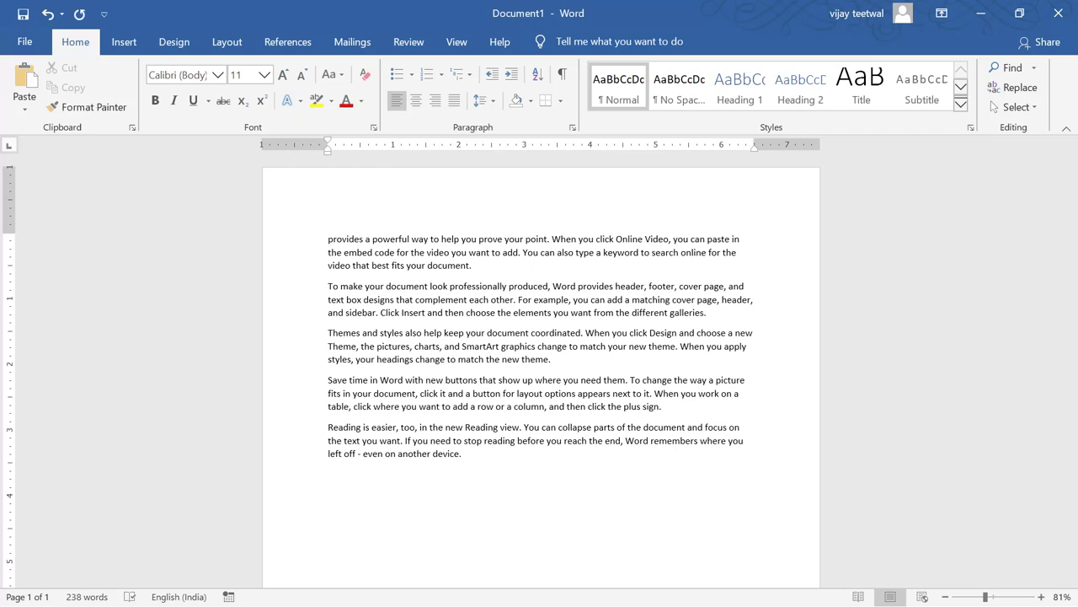
{"action": "key", "text": "BackSpace"}
{"action": "right_click", "coordinate": [473, 455]}
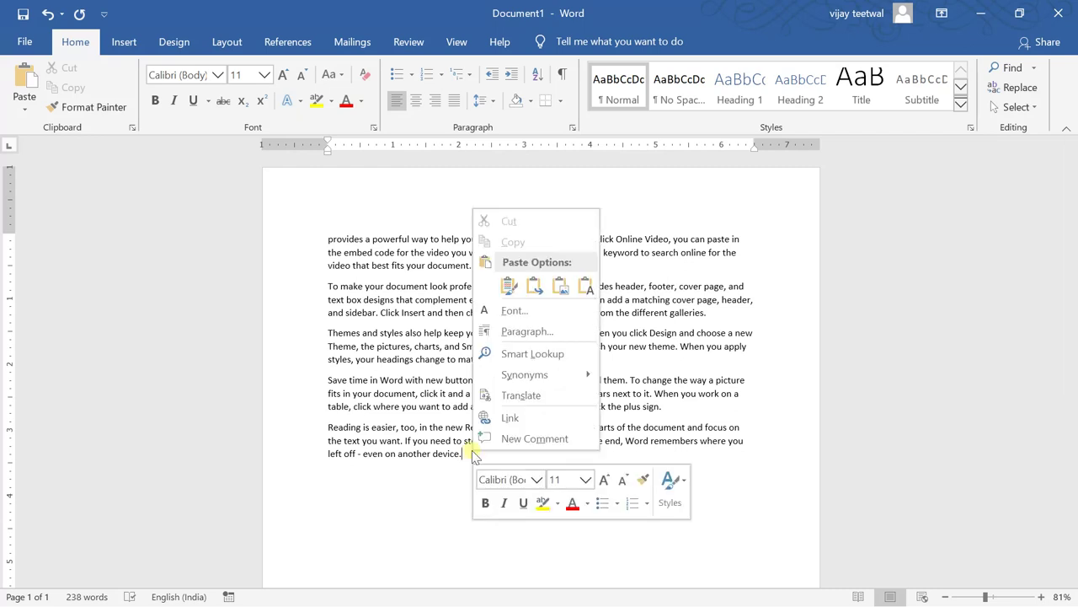
{"action": "left_click", "coordinate": [508, 286]}
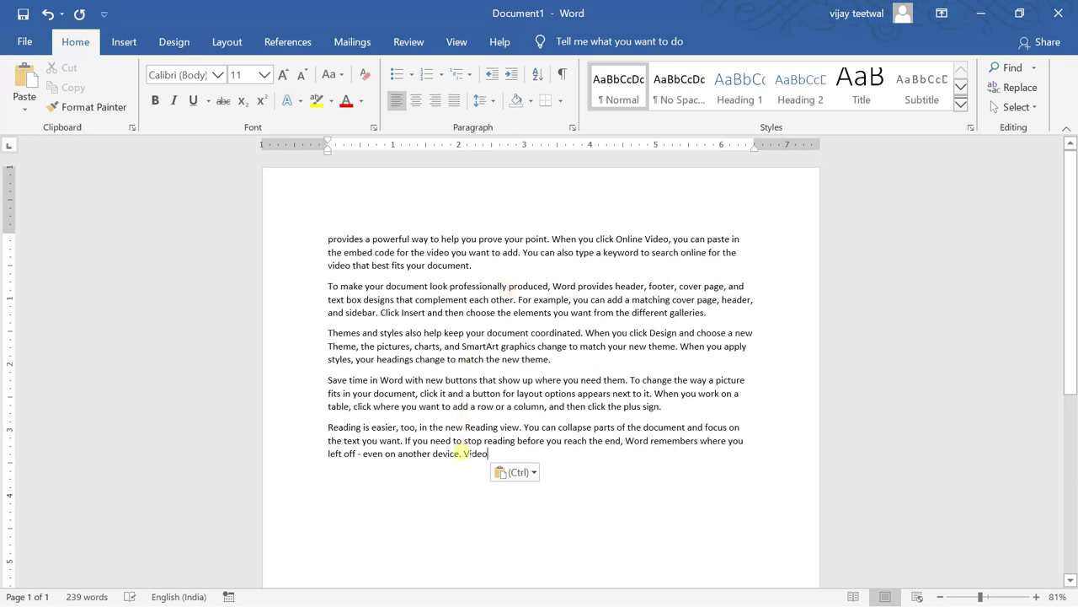
{"action": "left_click", "coordinate": [463, 453]}
{"action": "key", "text": "Return"}
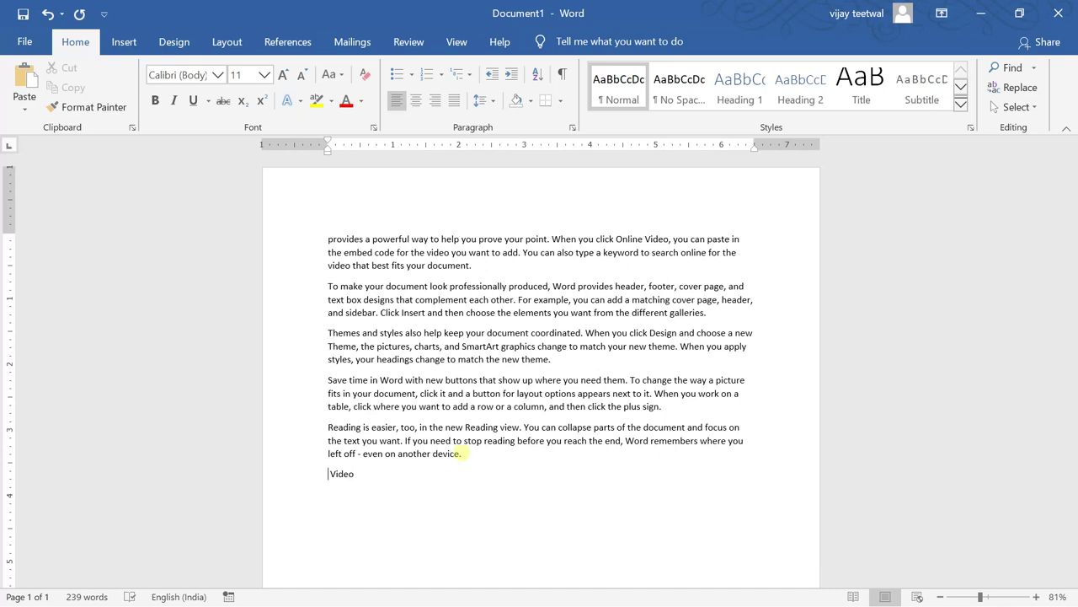
- Copy 'provides' from the first paragraph and paste it on the empty line below 'Video'
{"action": "double_click", "coordinate": [347, 239]}
{"action": "key", "text": "ctrl+c"}
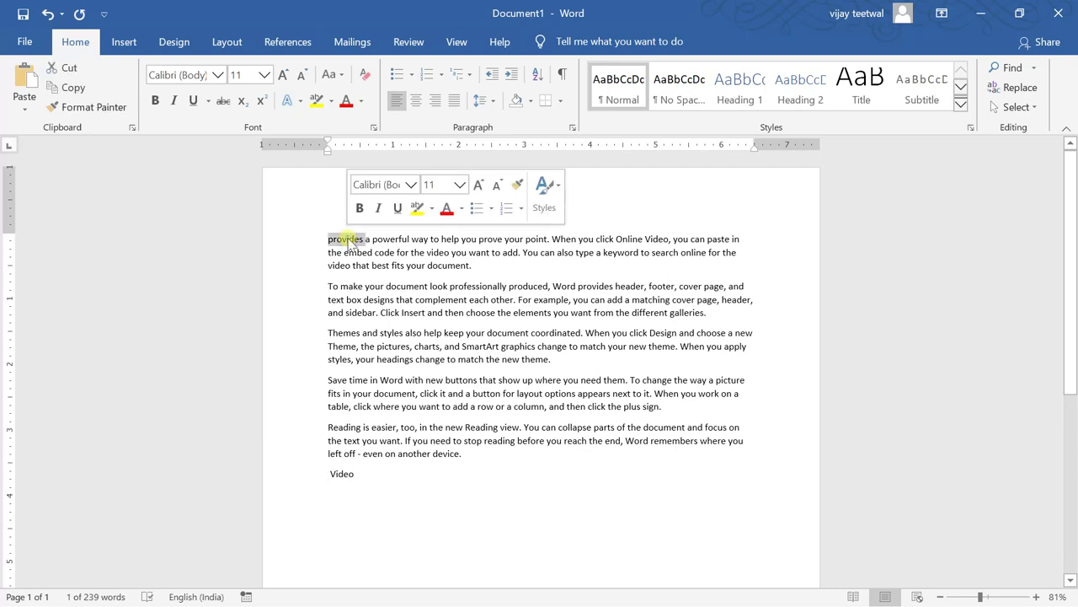
{"action": "right_click", "coordinate": [349, 241]}
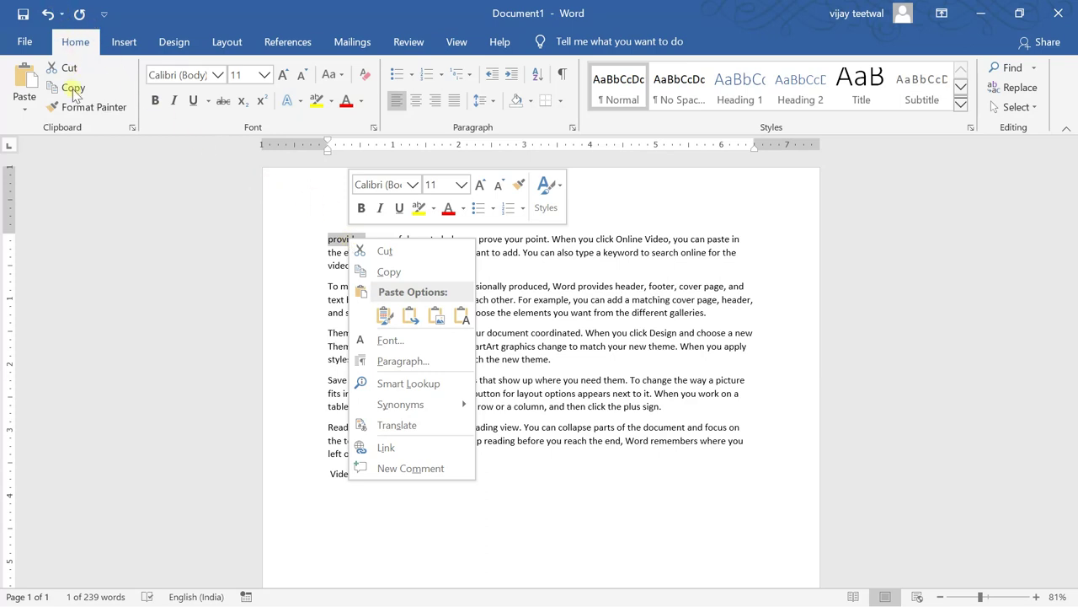
{"action": "left_click", "coordinate": [381, 273]}
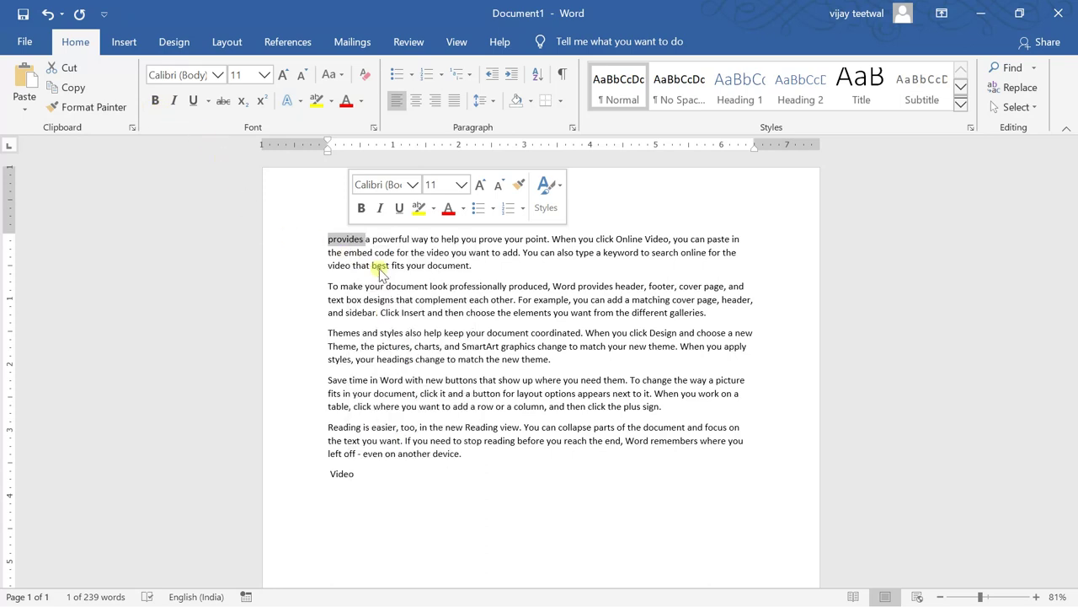
{"action": "left_click", "coordinate": [373, 497]}
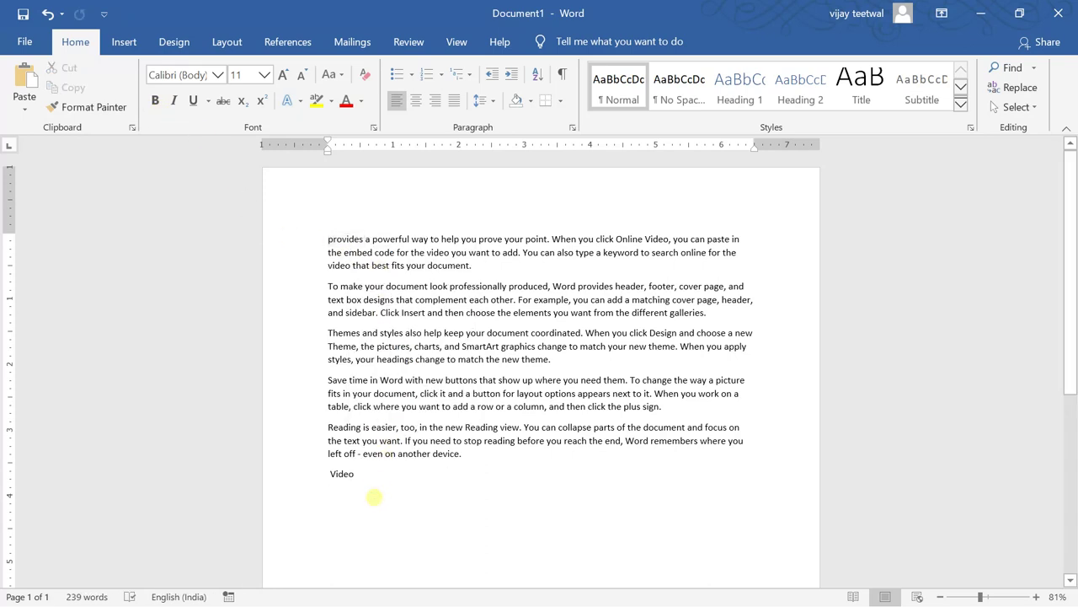
{"action": "key", "text": "ctrl+v"}
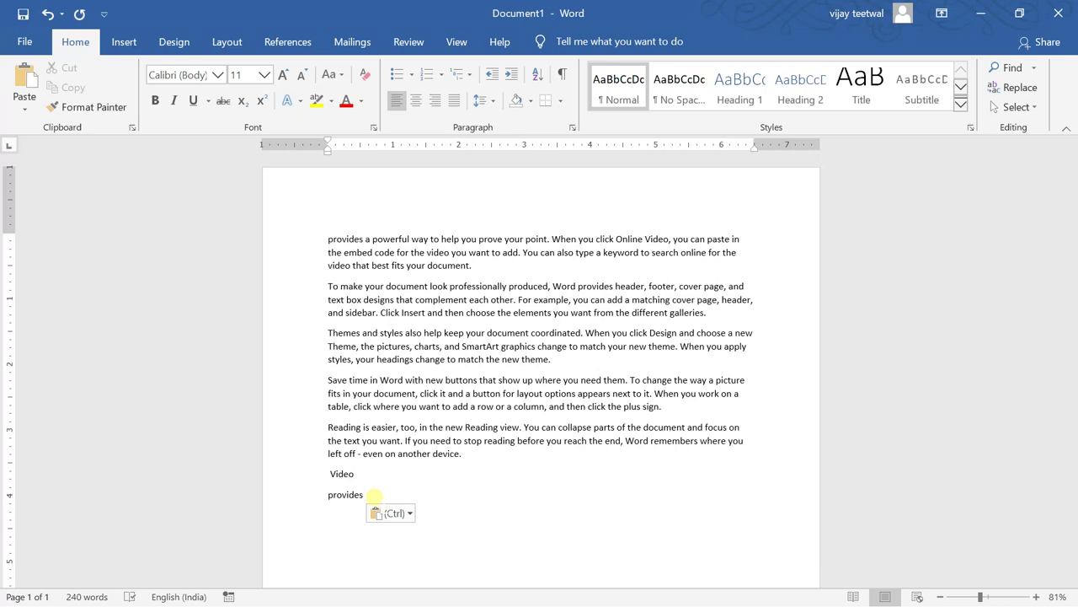
{"action": "left_click", "coordinate": [512, 278]}
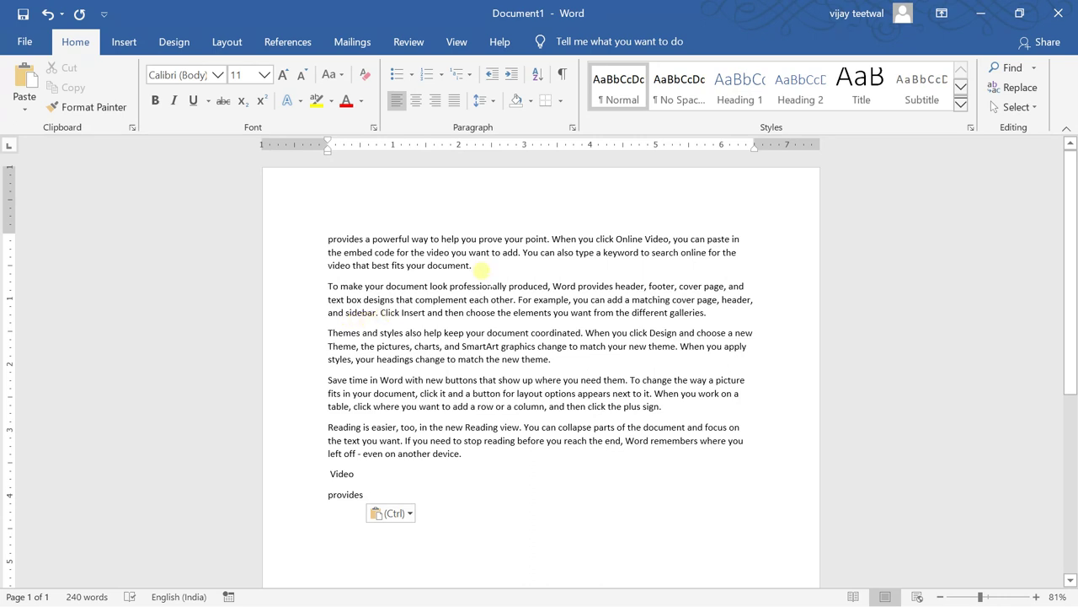
- Grow 'professionally' in the second paragraph to 18 pt and make it bold
{"action": "double_click", "coordinate": [477, 284]}
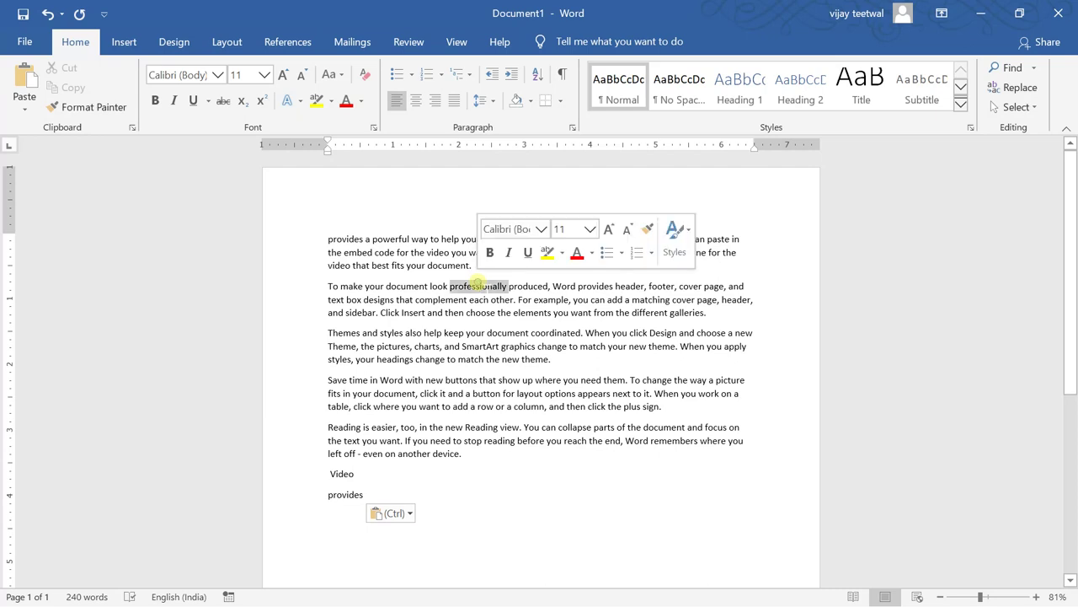
{"action": "left_click", "coordinate": [285, 76]}
{"action": "left_click", "coordinate": [284, 76]}
{"action": "left_click", "coordinate": [284, 76]}
{"action": "left_click", "coordinate": [284, 76]}
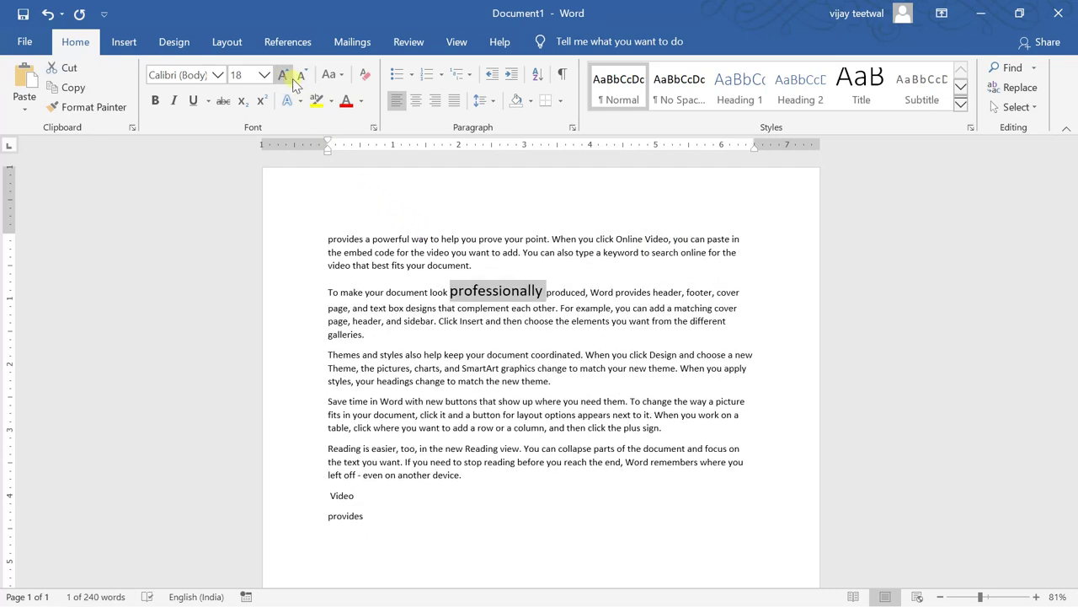
{"action": "left_click", "coordinate": [158, 102]}
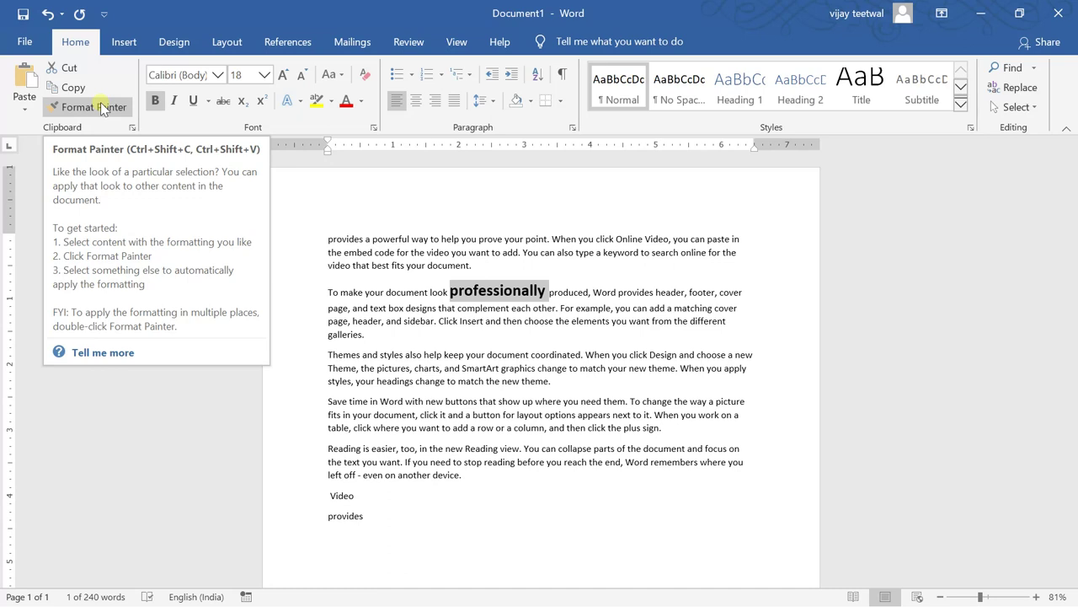
- Format-paint the 18 pt bold style of 'professionally' onto the Save time and Reading paragraphs
{"action": "left_click", "coordinate": [101, 110]}
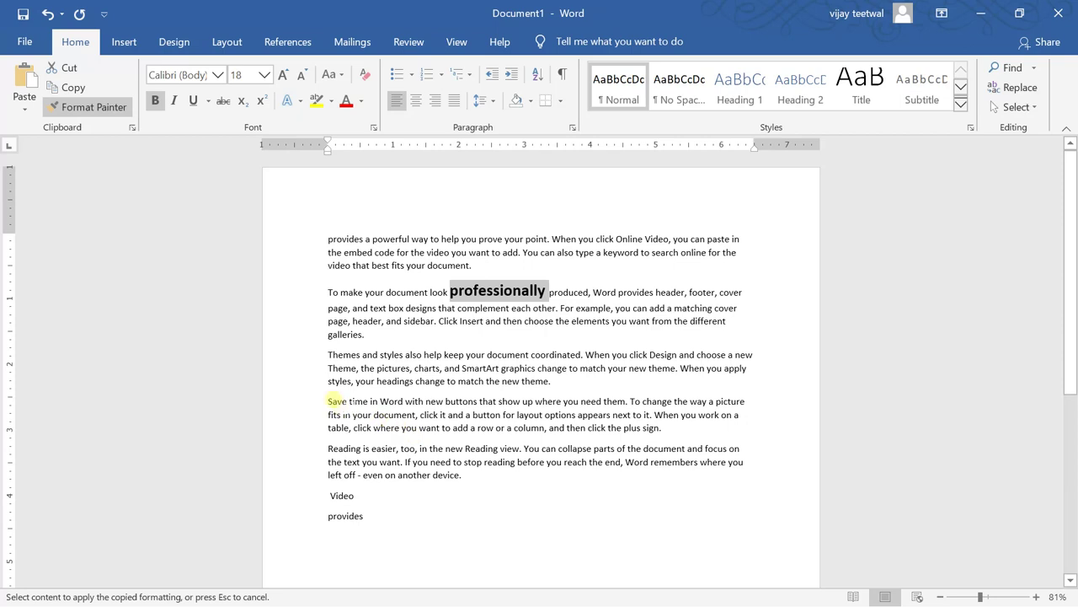
{"action": "left_click_drag", "start_coordinate": [332, 402], "coordinate": [335, 491]}
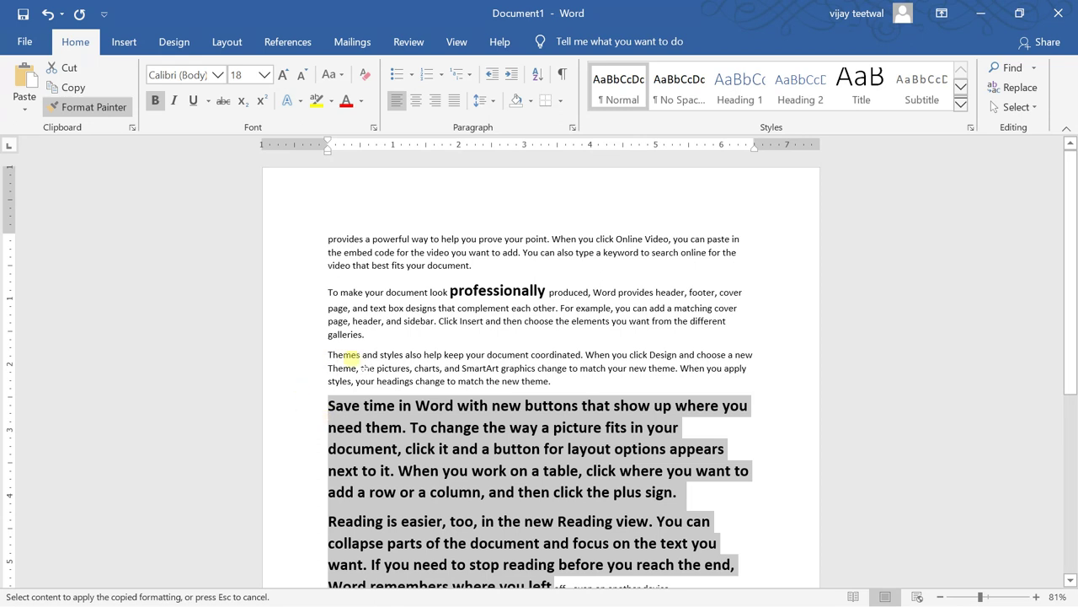
{"action": "left_click", "coordinate": [108, 108]}
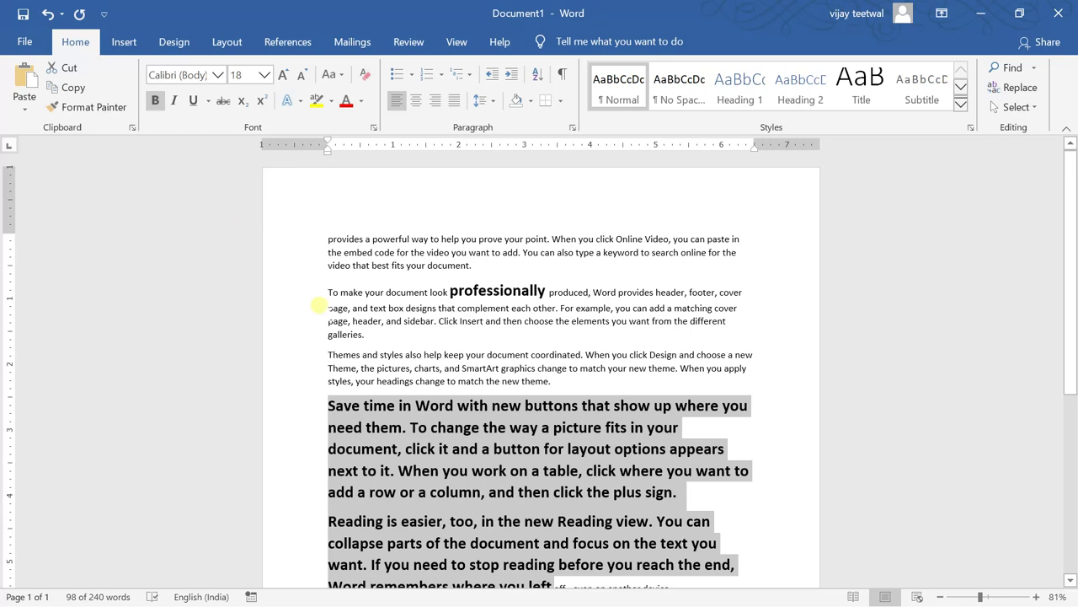
{"action": "left_click", "coordinate": [319, 306]}
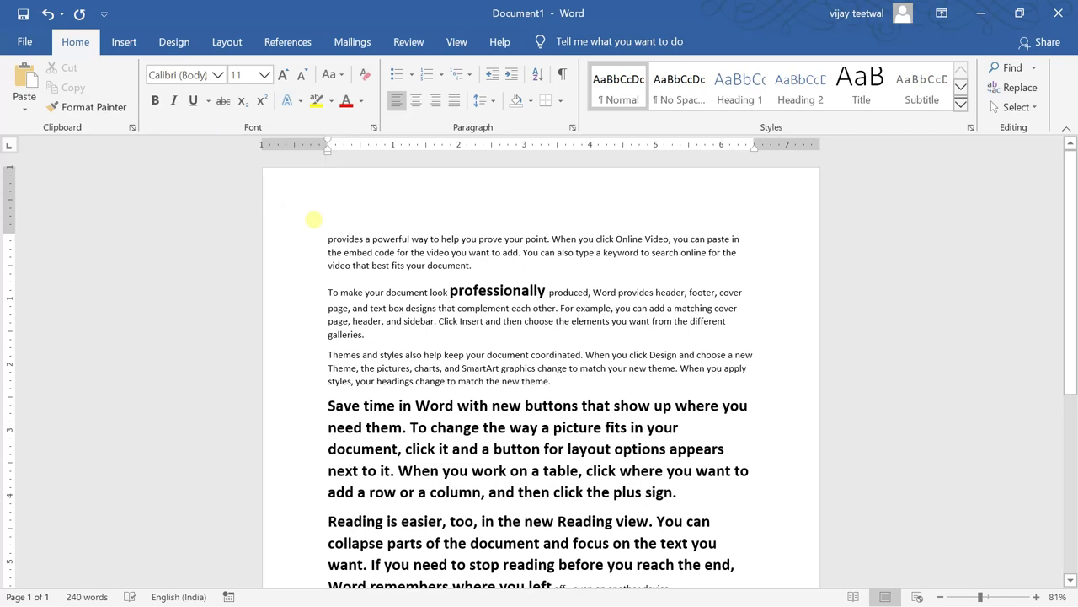
- Select the opening 'provides a powerful way…' paragraph and make it bold
{"action": "left_click", "coordinate": [319, 230]}
{"action": "left_click_drag", "start_coordinate": [320, 239], "coordinate": [327, 292]}
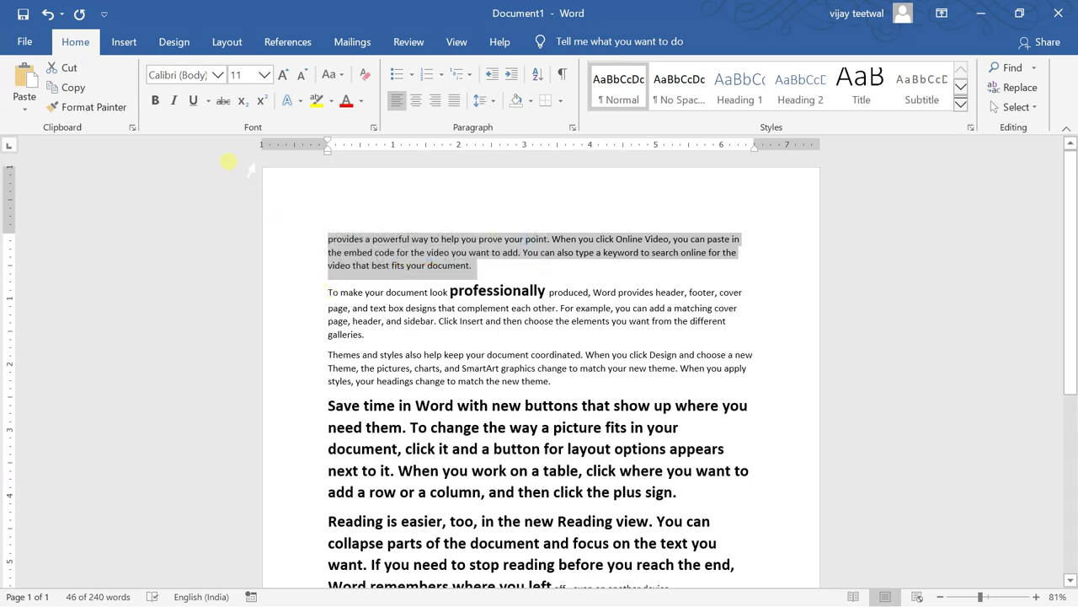
{"action": "left_click", "coordinate": [153, 101]}
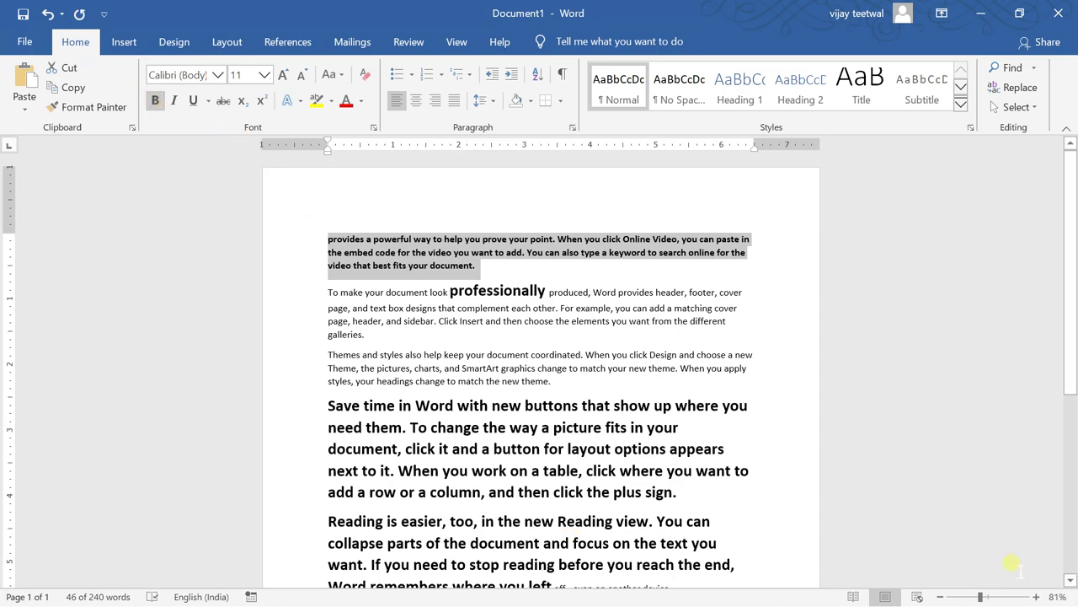
- At 185% zoom, italicize the bold first paragraph and bring up the underline style list
{"action": "left_click", "coordinate": [1000, 596]}
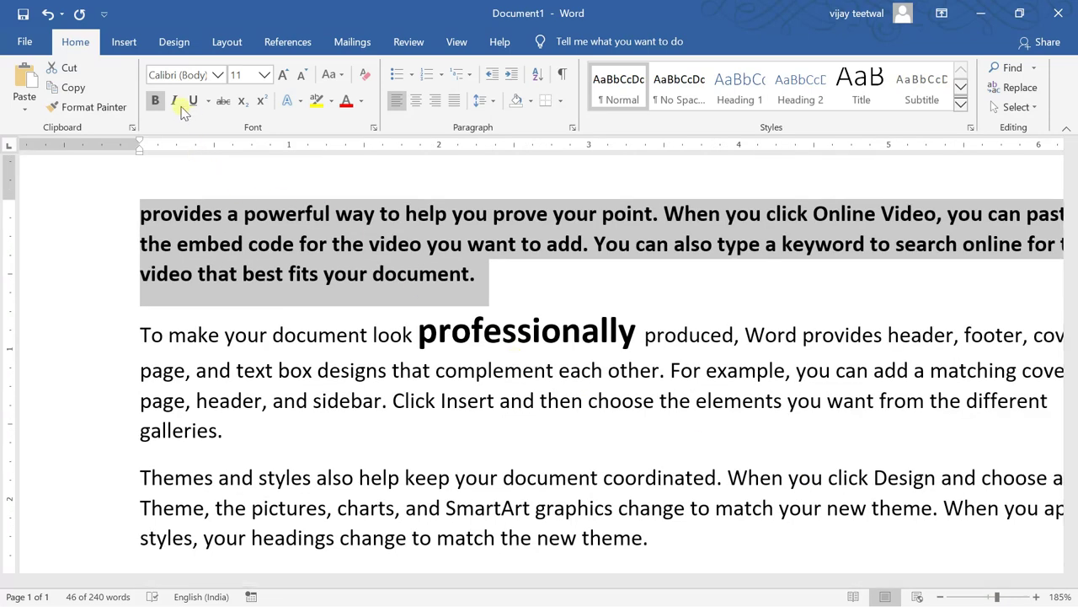
{"action": "left_click", "coordinate": [174, 102]}
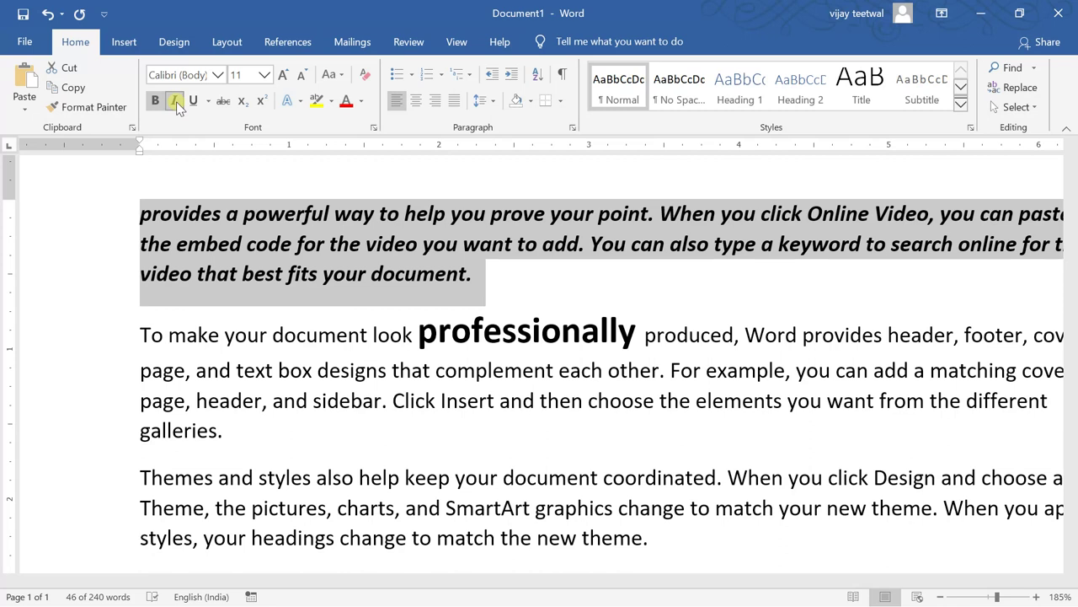
{"action": "left_click", "coordinate": [176, 103]}
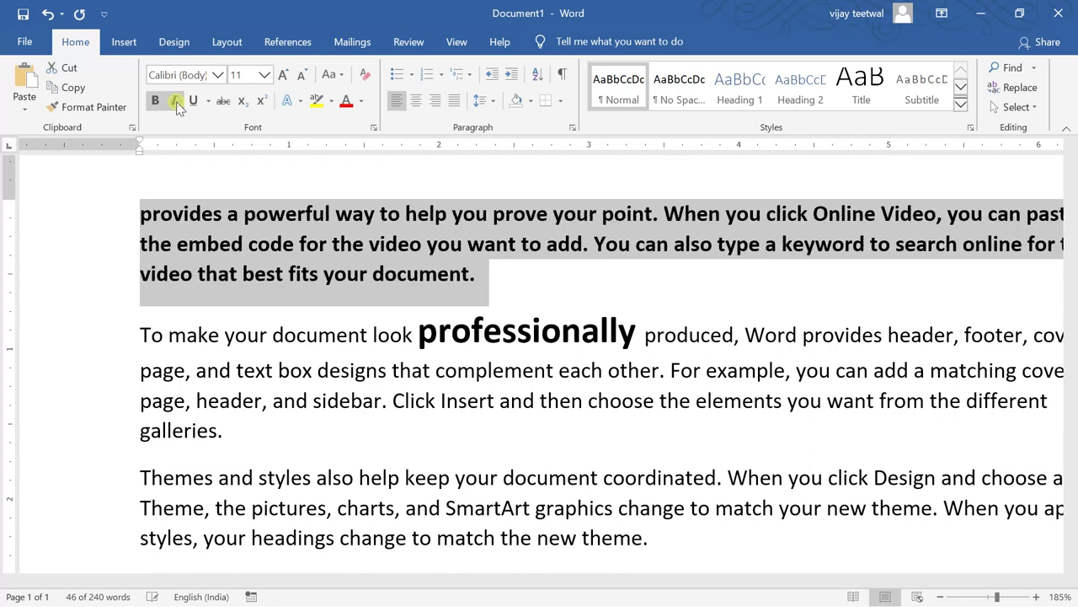
{"action": "left_click", "coordinate": [177, 103]}
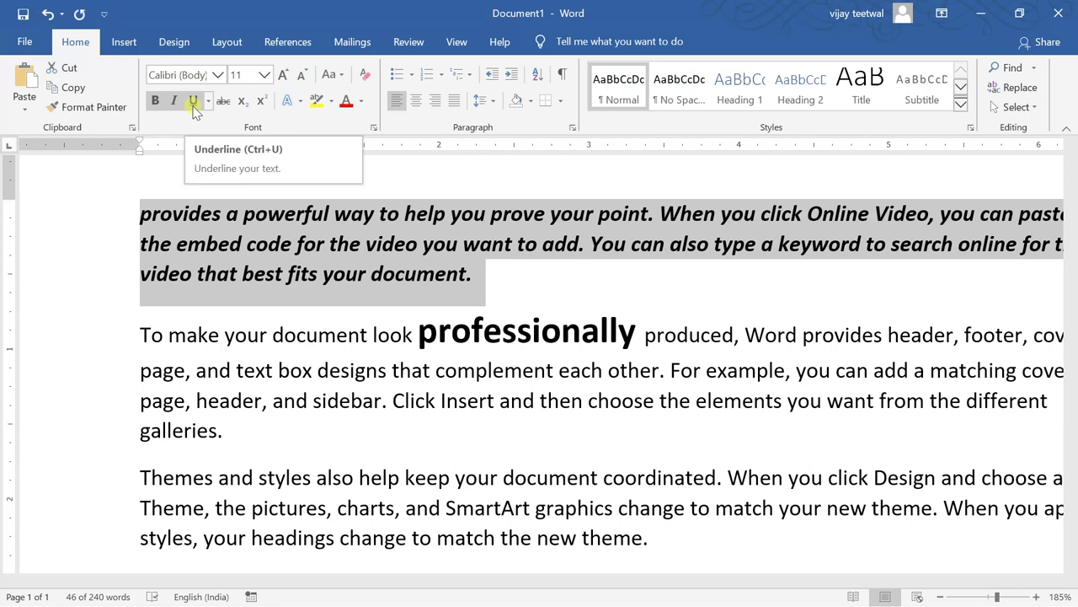
{"action": "left_click", "coordinate": [205, 101]}
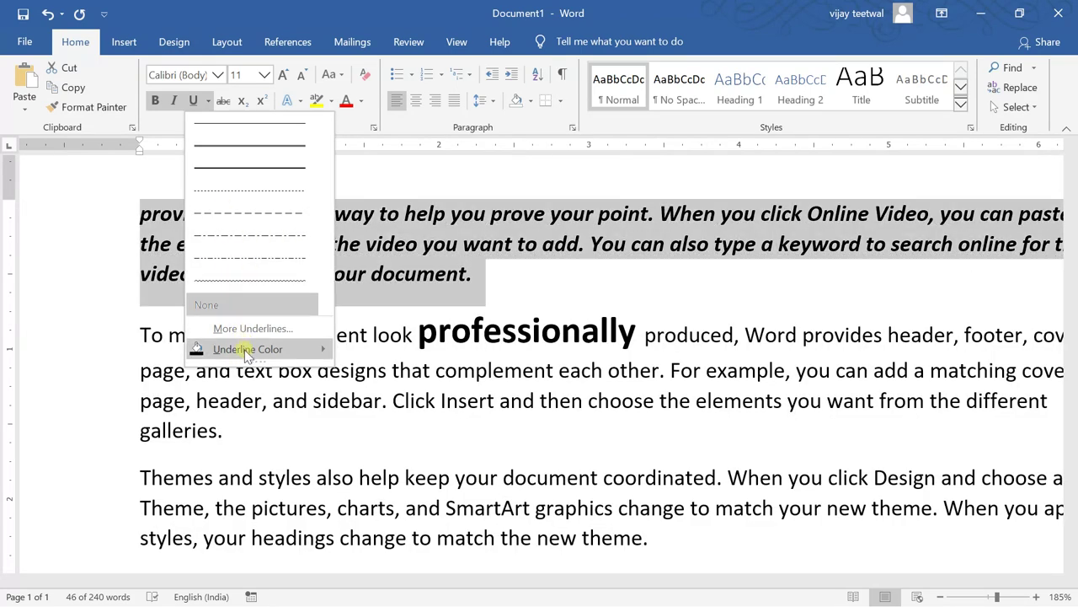
- Underline the first paragraph in Black, Text 1
{"action": "mouse_move", "coordinate": [245, 350]}
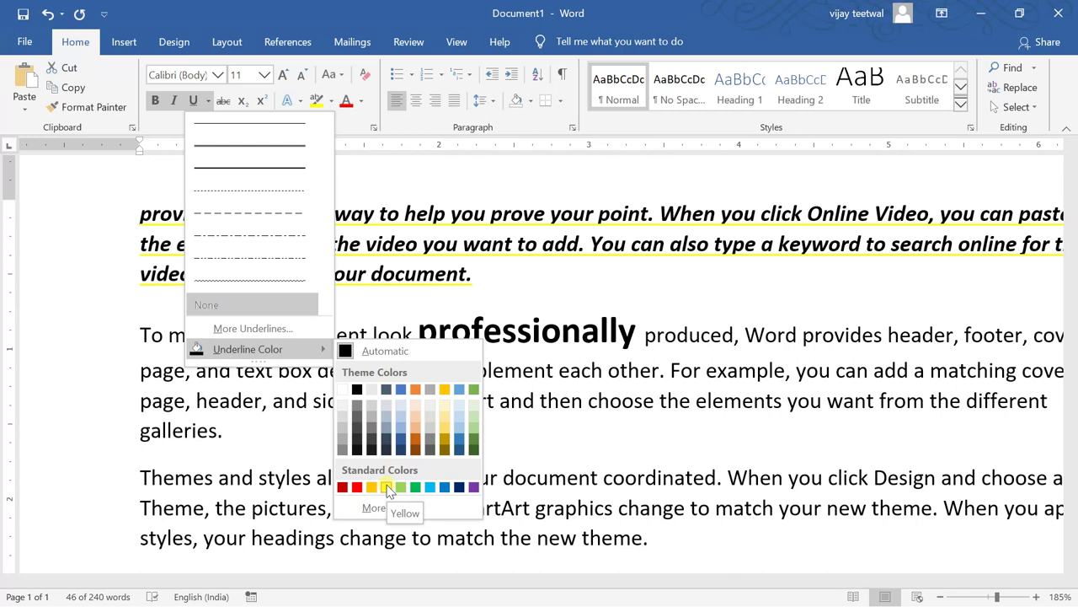
{"action": "left_click", "coordinate": [356, 391]}
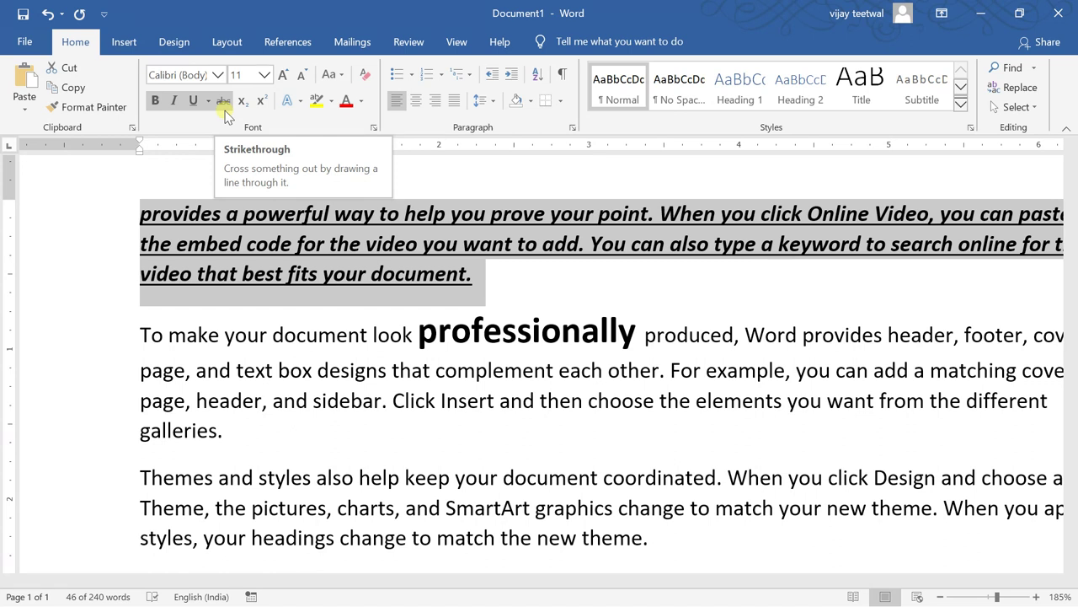
- Apply strikethrough to the bold italic underlined first paragraph, then deselect it
{"action": "left_click", "coordinate": [223, 101]}
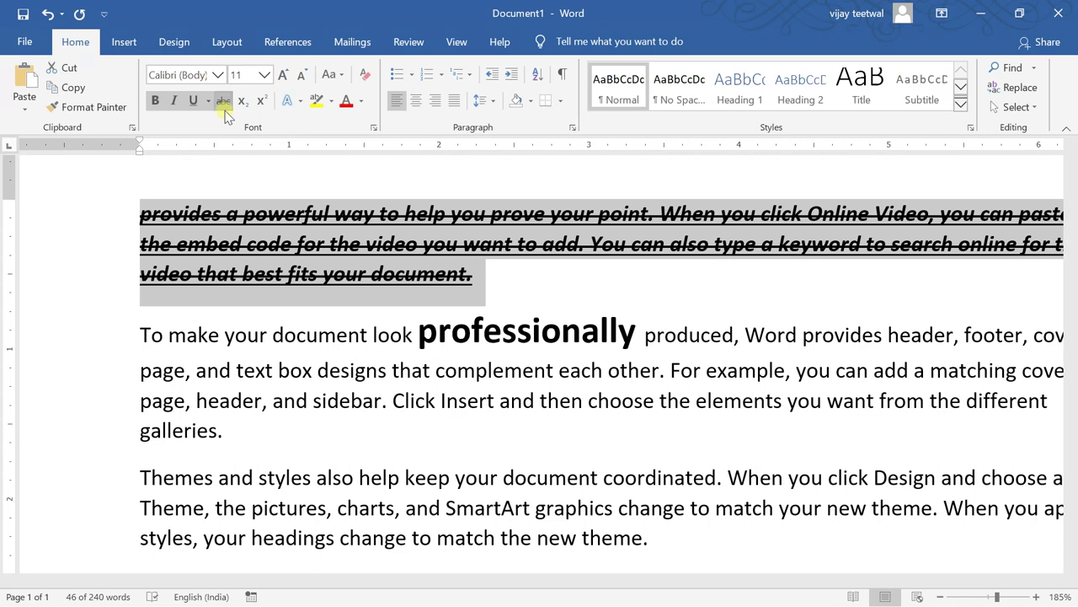
{"action": "left_click", "coordinate": [223, 101]}
{"action": "left_click", "coordinate": [223, 101]}
{"action": "left_click", "coordinate": [141, 188]}
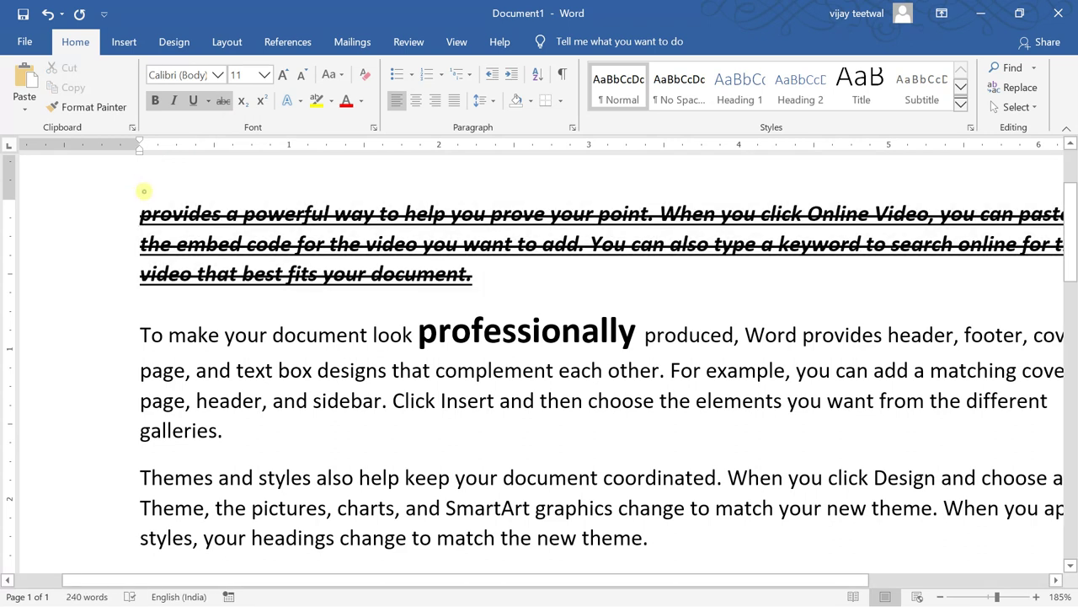
- Insert a new line reading '12 th' above the first paragraph
{"action": "key", "text": "Return"}
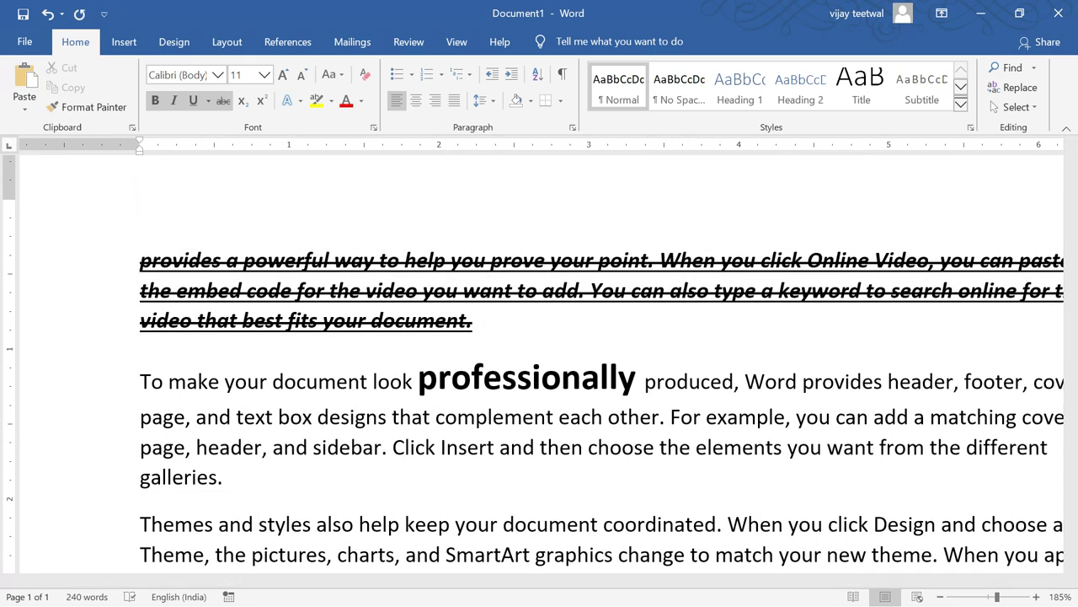
{"action": "key", "text": "Up"}
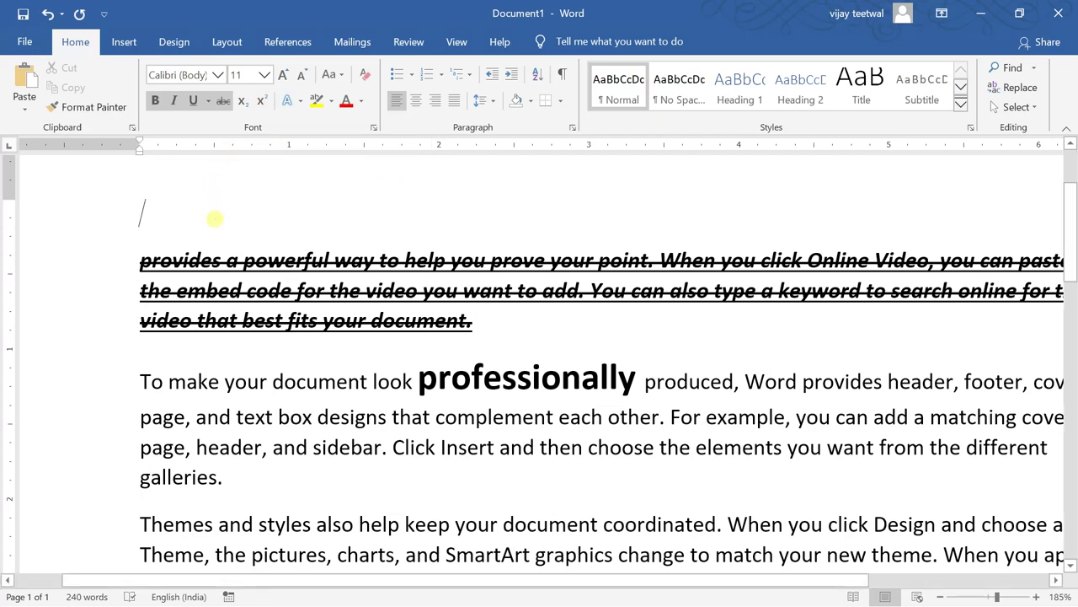
{"action": "type", "text": "1"}
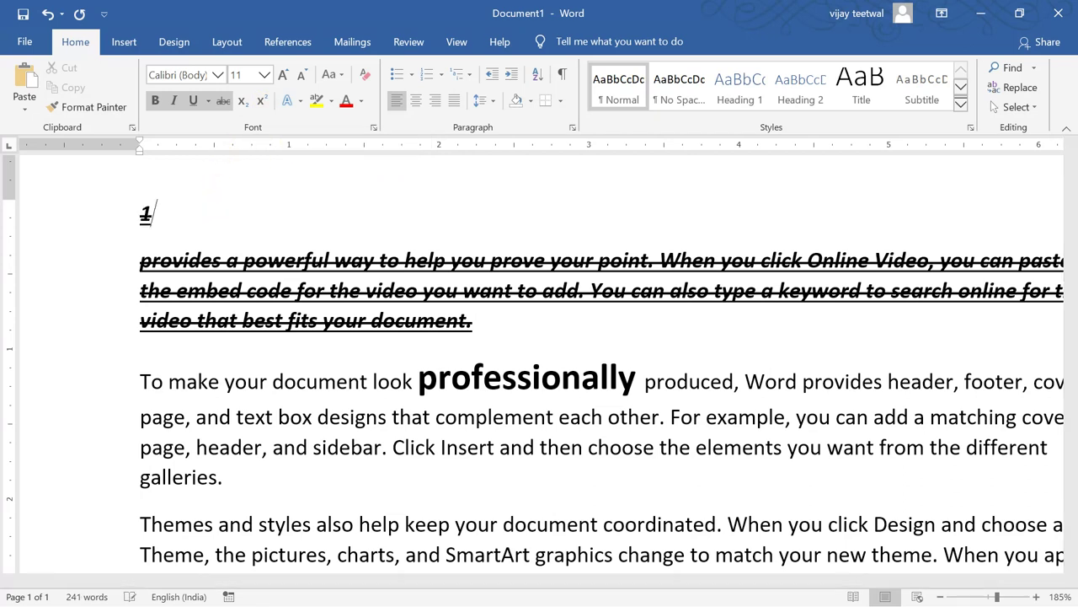
{"action": "type", "text": "2 th"}
- Remove strikethrough from '12 th', then select 'th'
{"action": "key", "text": "shift+Right"}
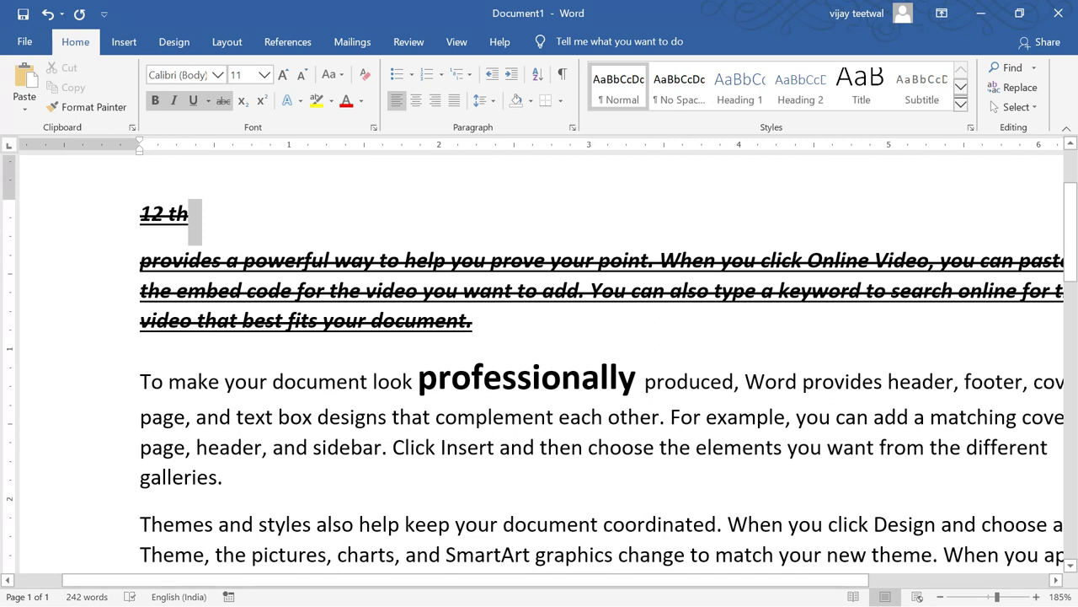
{"action": "left_click_drag", "start_coordinate": [189, 214], "coordinate": [140, 214]}
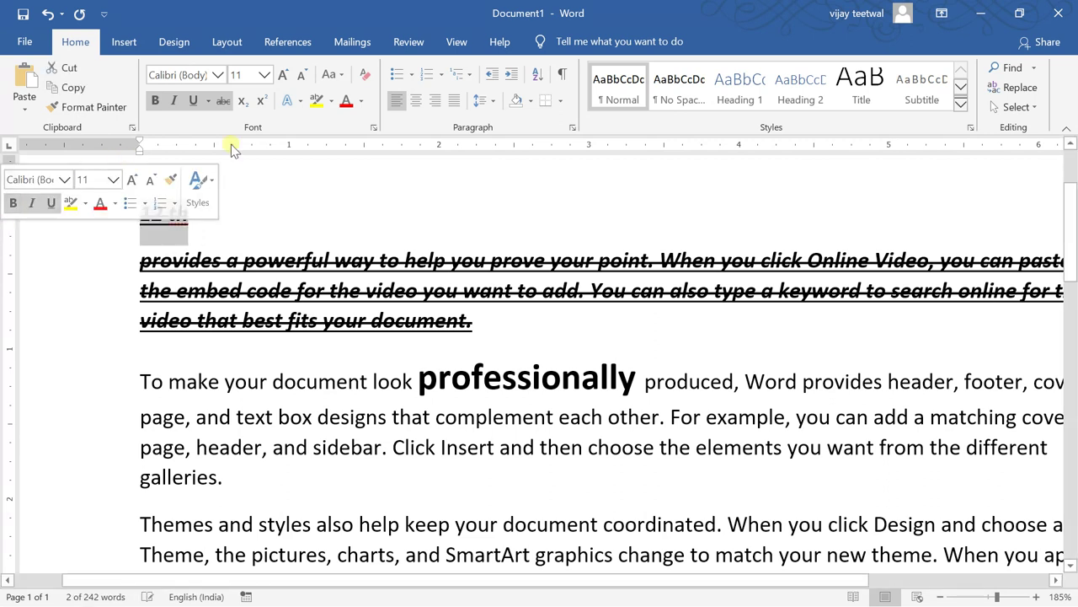
{"action": "left_click", "coordinate": [221, 101]}
{"action": "left_click", "coordinate": [167, 210]}
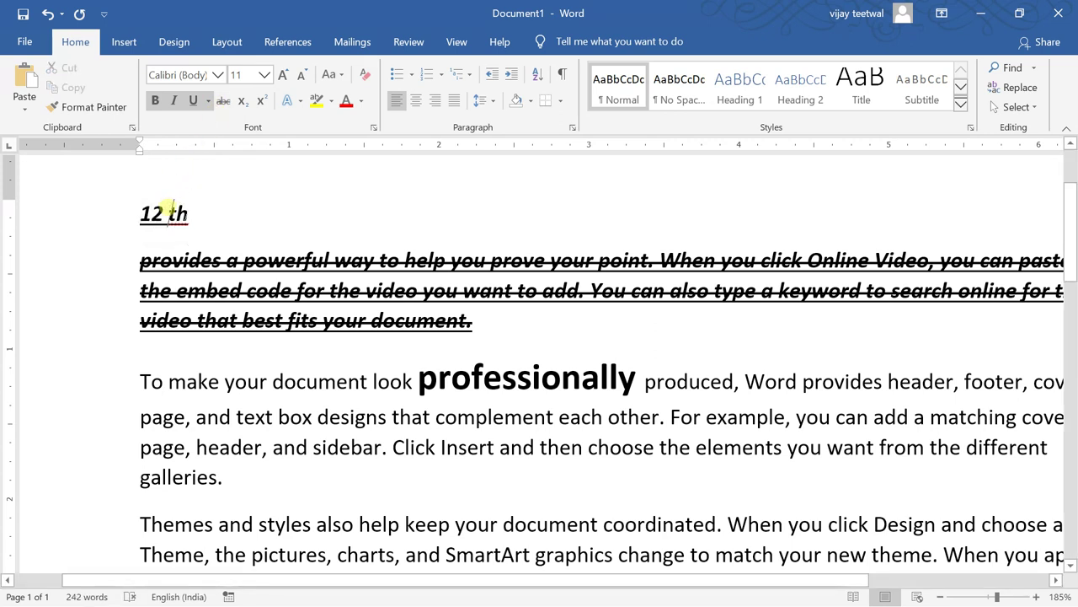
{"action": "left_click_drag", "start_coordinate": [168, 210], "coordinate": [205, 215]}
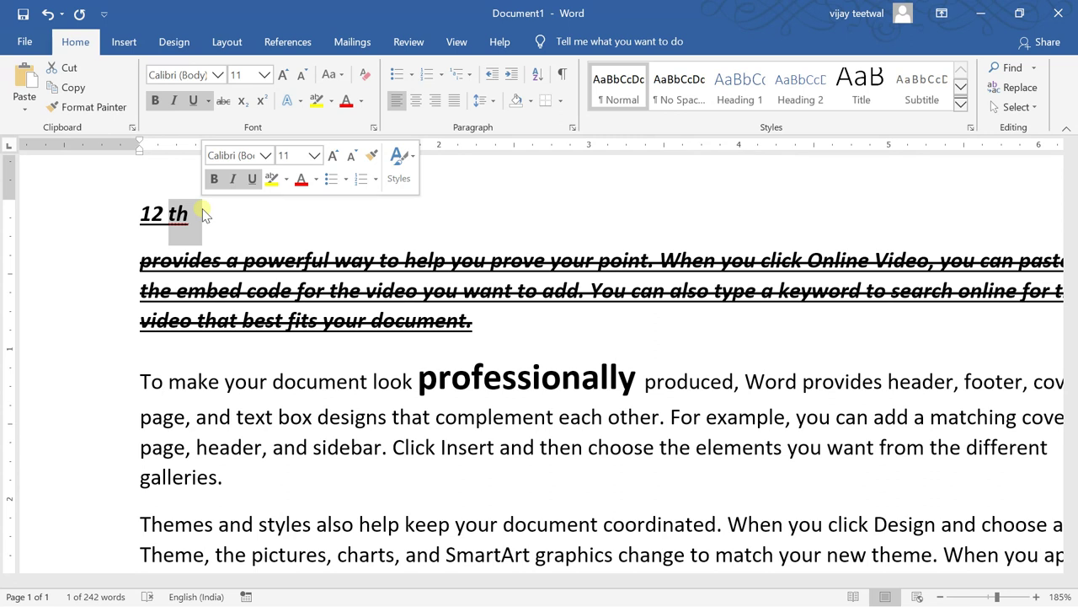
{"action": "left_click", "coordinate": [259, 102]}
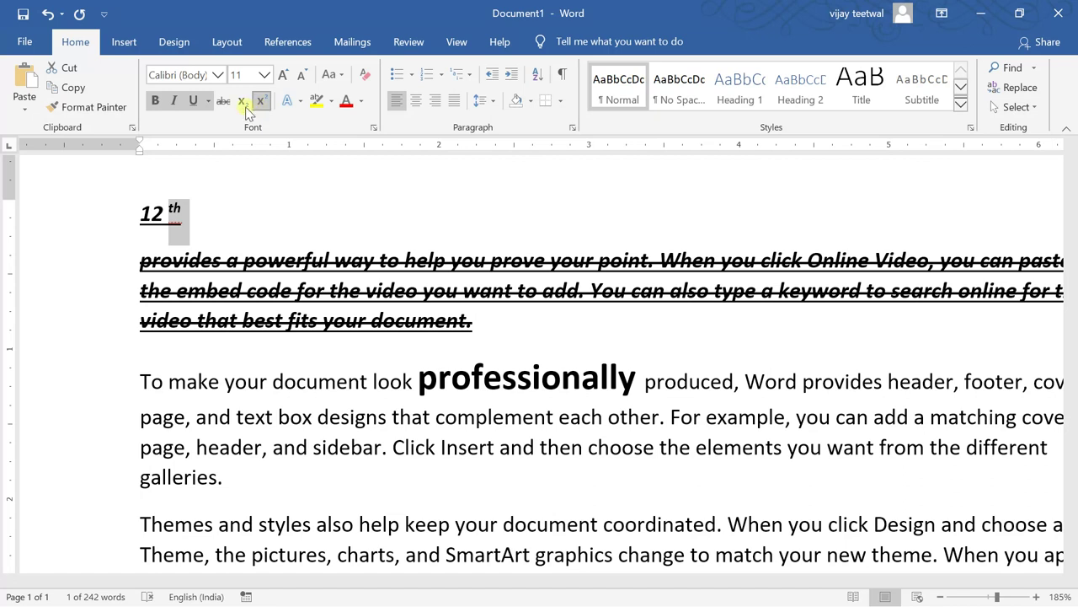
{"action": "left_click", "coordinate": [241, 107]}
{"action": "left_click", "coordinate": [241, 107]}
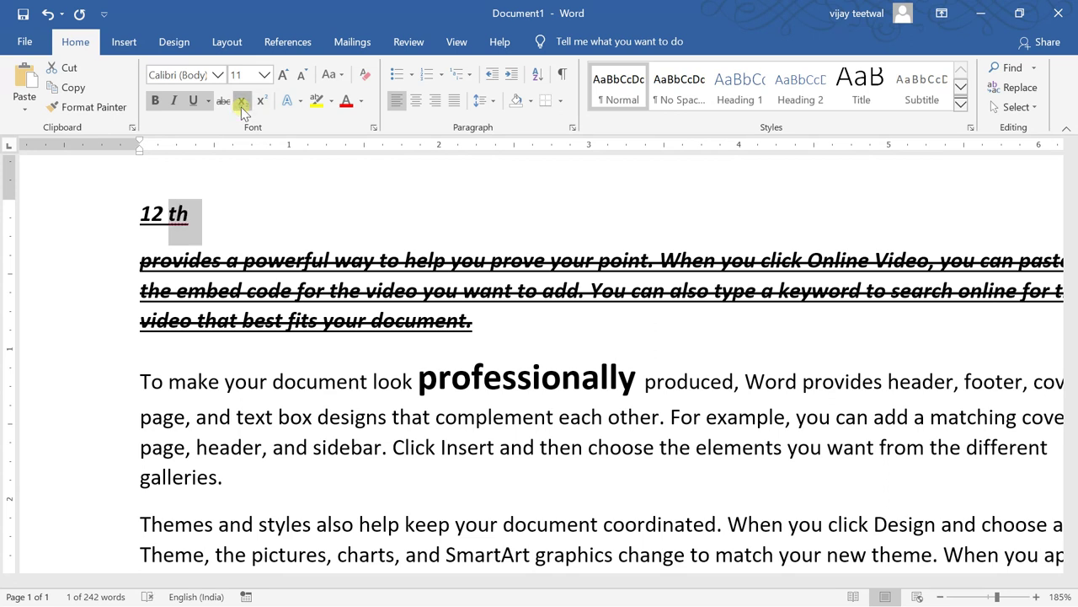
{"action": "left_click", "coordinate": [241, 107]}
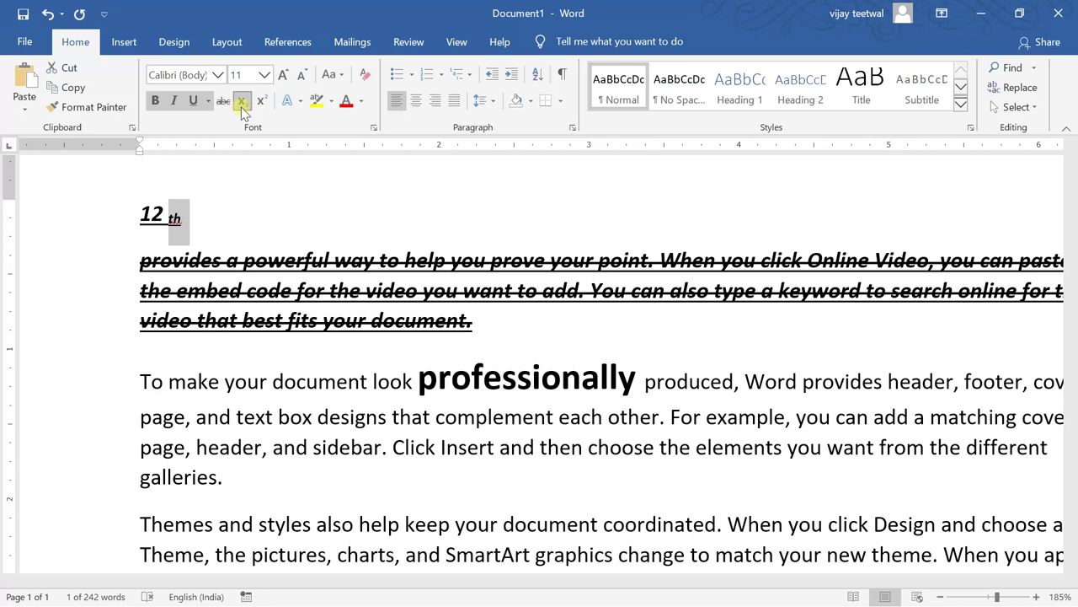
{"action": "left_click", "coordinate": [241, 104]}
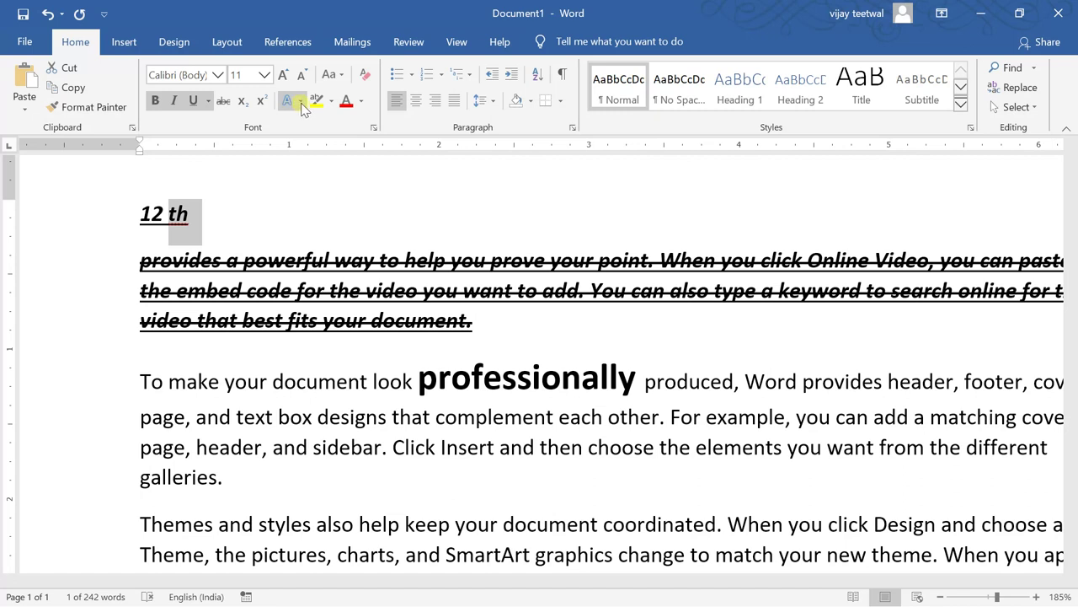
- Select the 'To make your document look' paragraph and show the Text Effects Outline colour choices
{"action": "left_click", "coordinate": [302, 104]}
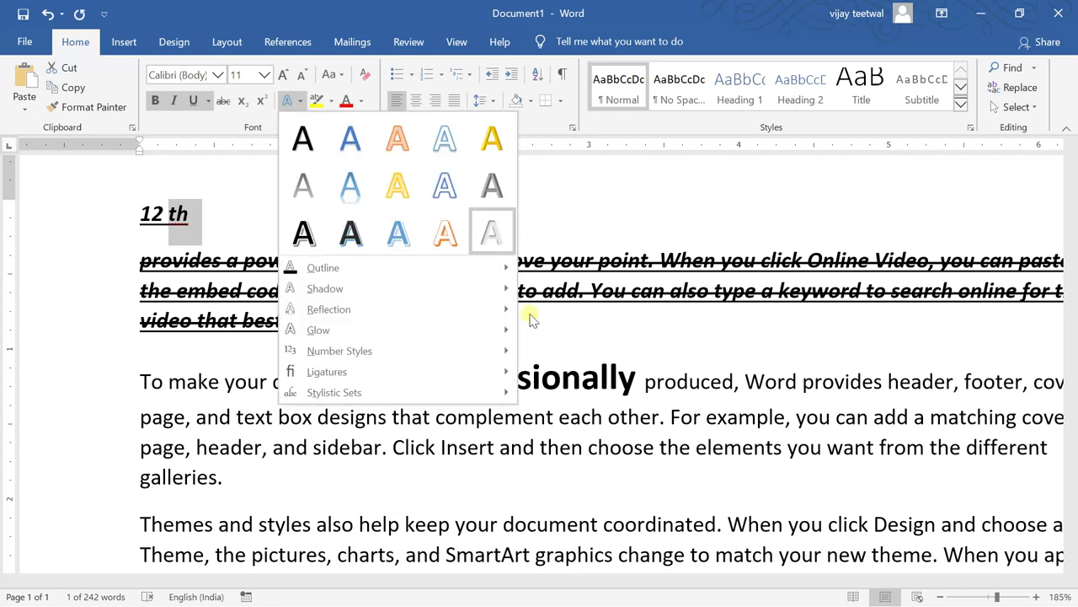
{"action": "left_click", "coordinate": [338, 432]}
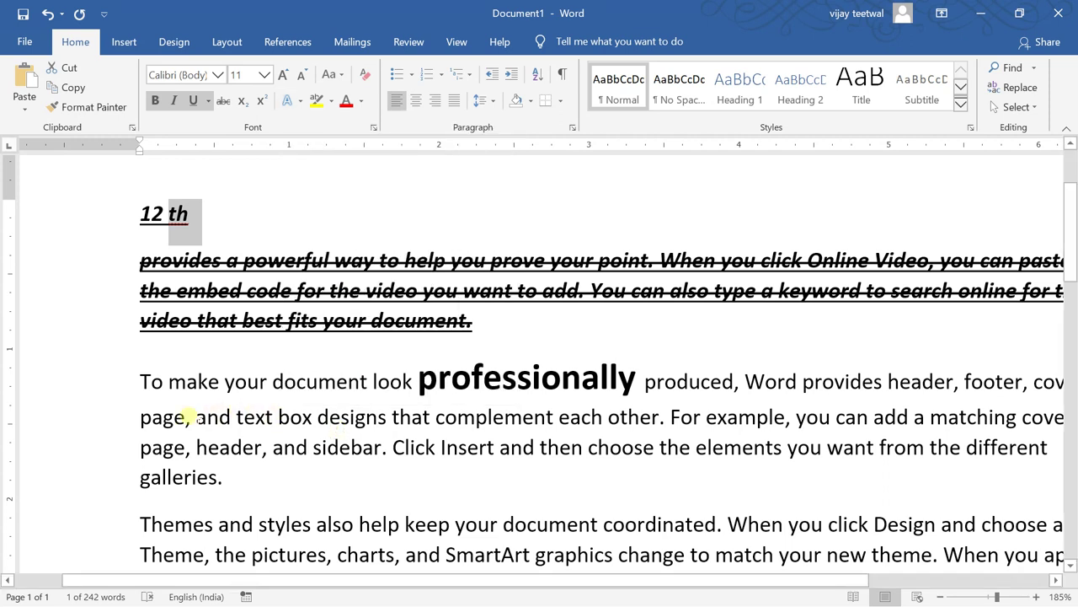
{"action": "left_click", "coordinate": [148, 384]}
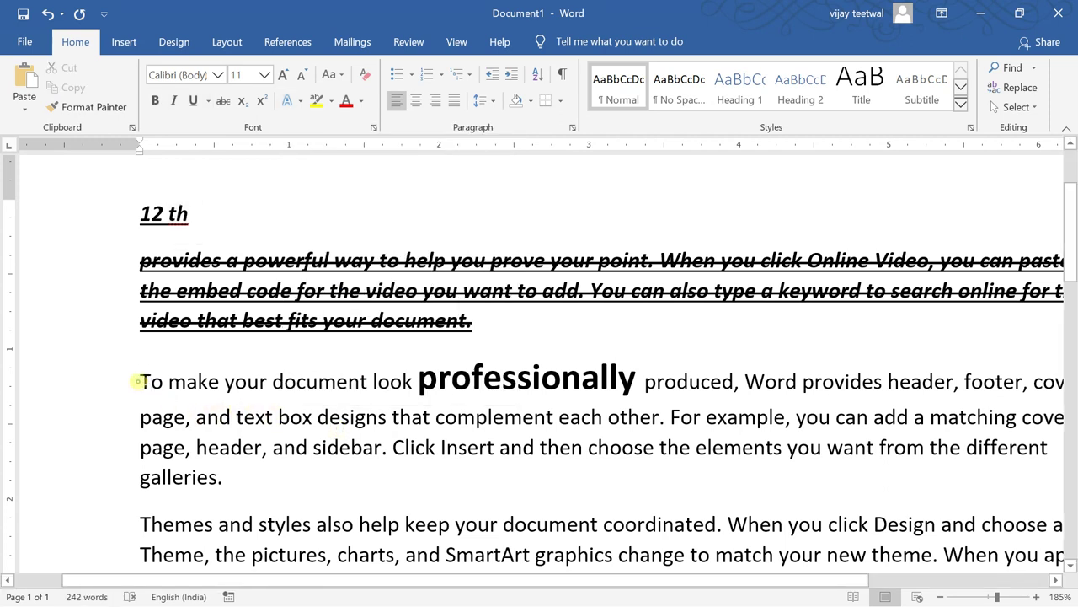
{"action": "left_click_drag", "start_coordinate": [138, 380], "coordinate": [158, 506]}
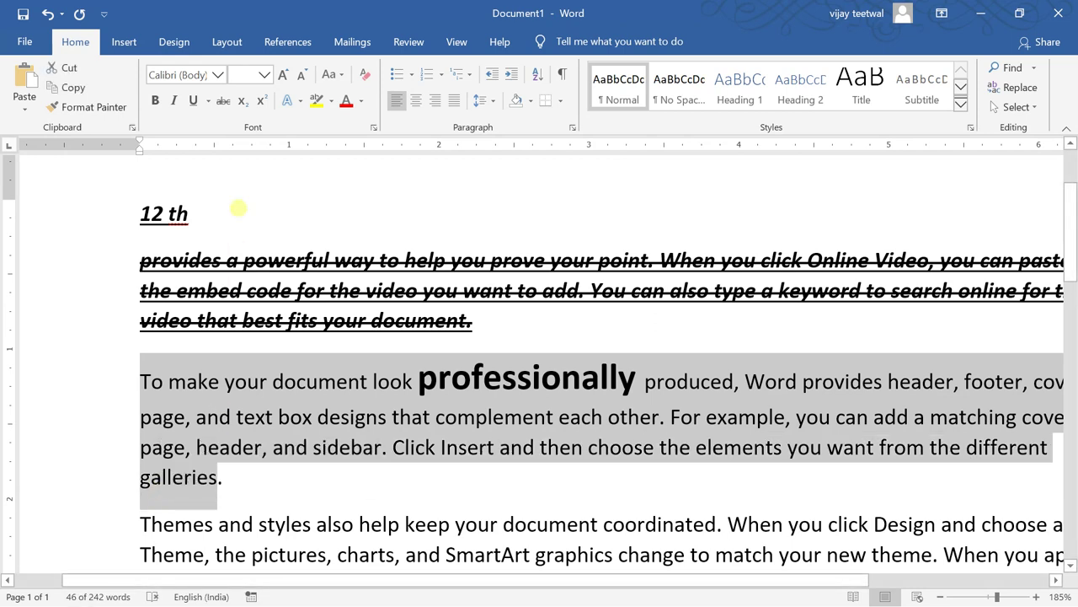
{"action": "left_click", "coordinate": [297, 102]}
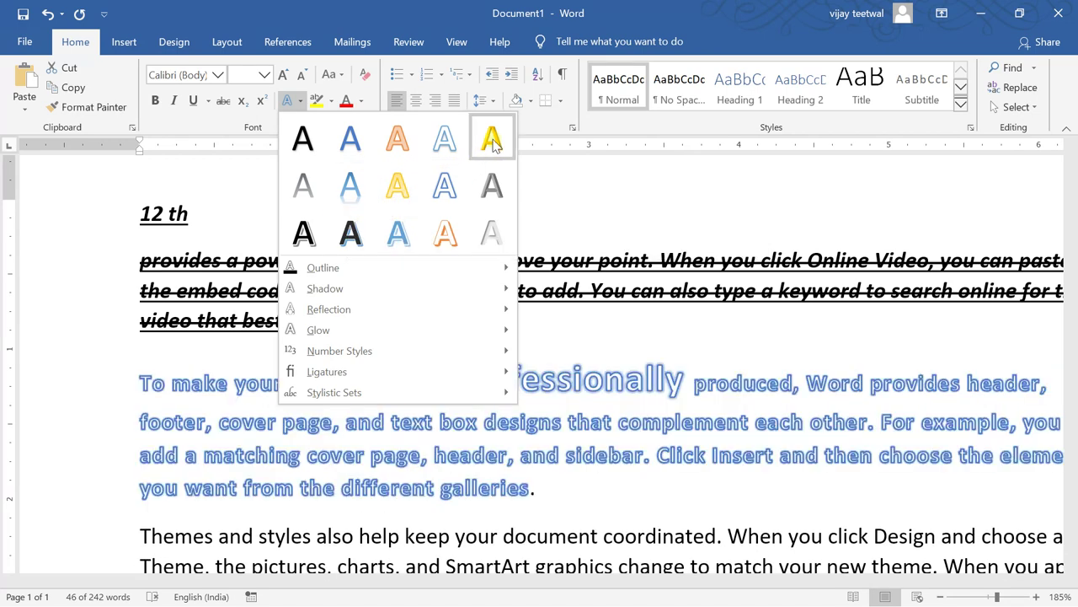
{"action": "mouse_move", "coordinate": [378, 270]}
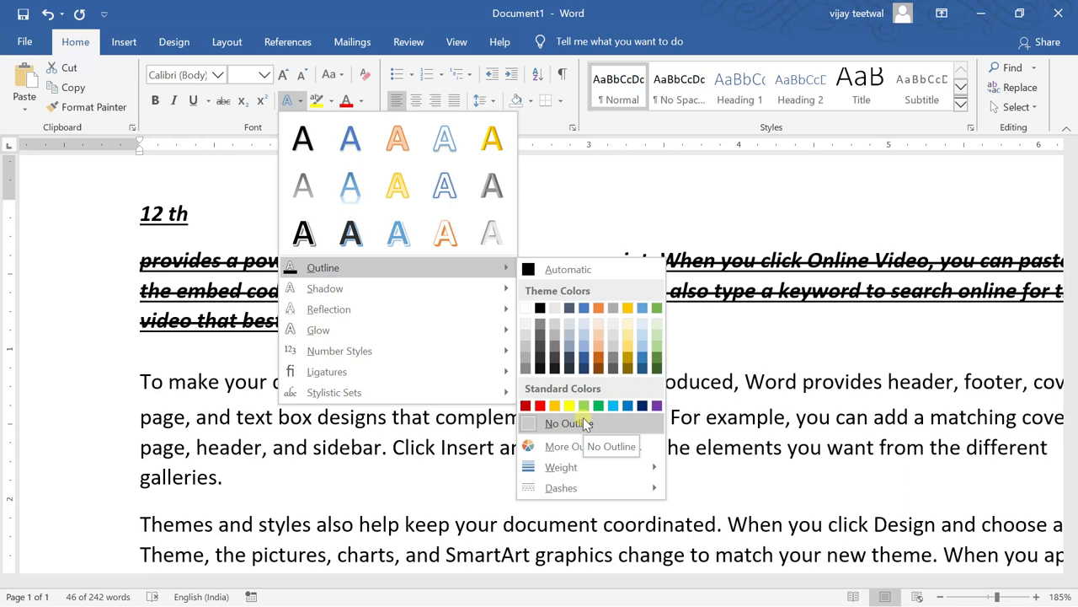
- Open the custom RGB outline colour picker and set Red to 12
{"action": "left_click", "coordinate": [579, 445]}
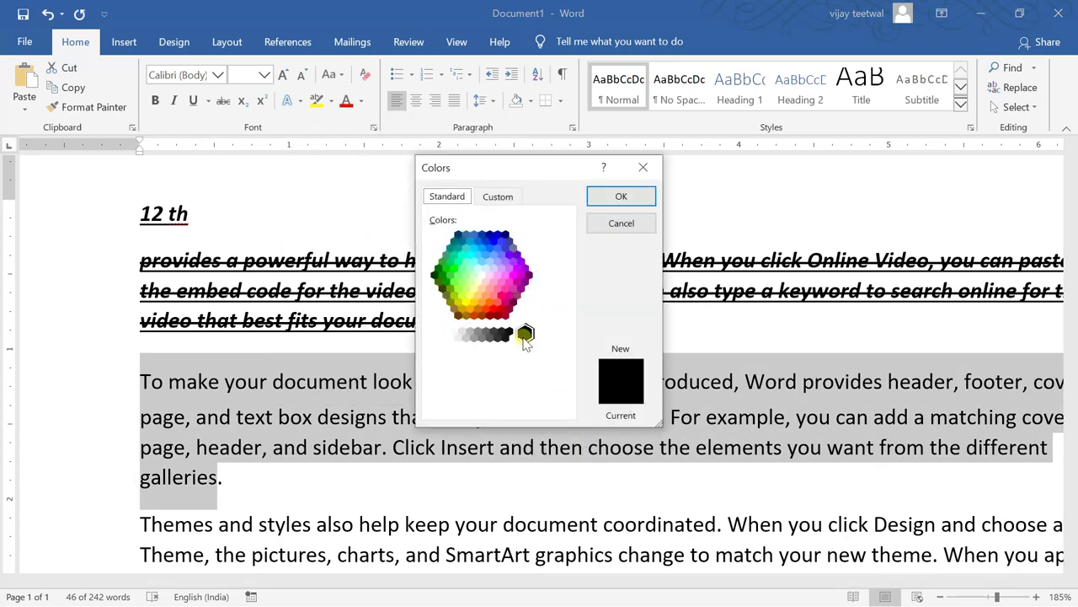
{"action": "left_click", "coordinate": [491, 235]}
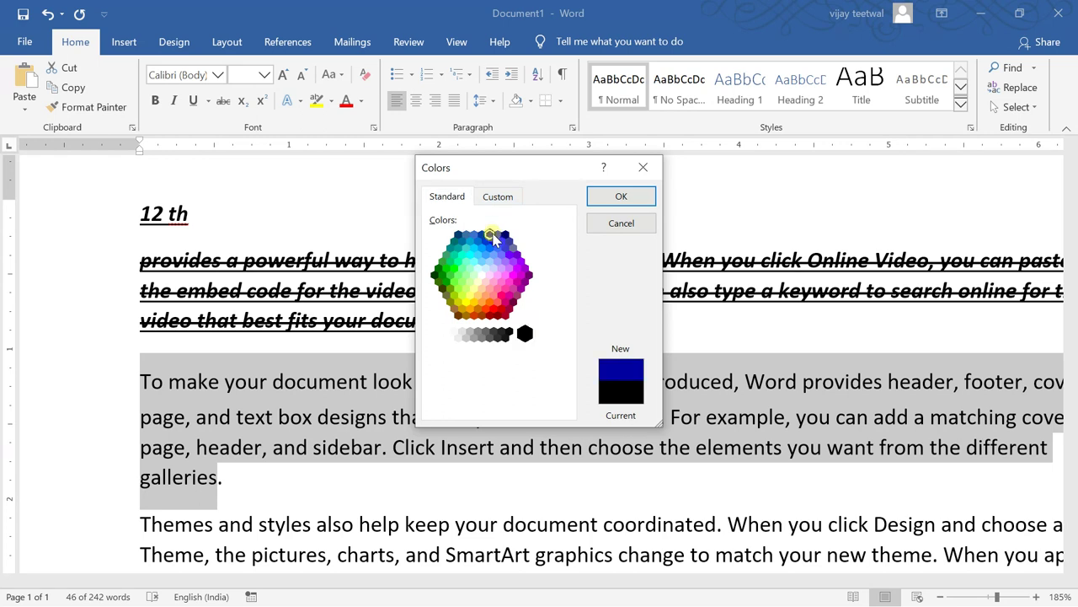
{"action": "left_click", "coordinate": [494, 198]}
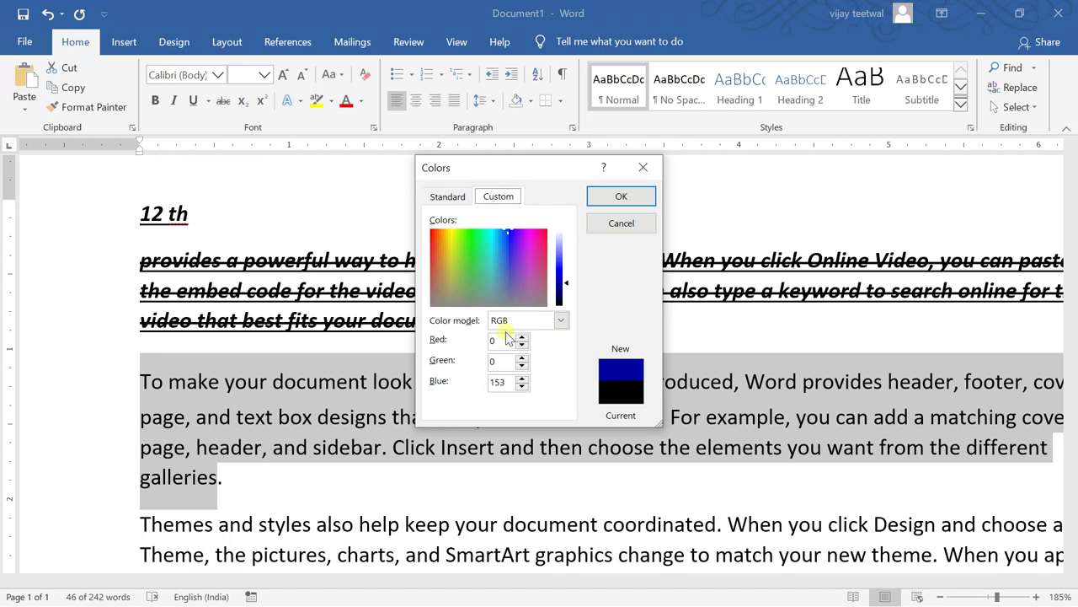
{"action": "left_click", "coordinate": [496, 340]}
{"action": "type", "text": "255"}
{"action": "key", "text": "BackSpace"}
{"action": "key", "text": "BackSpace"}
{"action": "key", "text": "BackSpace"}
{"action": "type", "text": "12"}
- Set Green to 78 and Blue to 255, then confirm the custom blue colour
{"action": "left_click", "coordinate": [503, 360]}
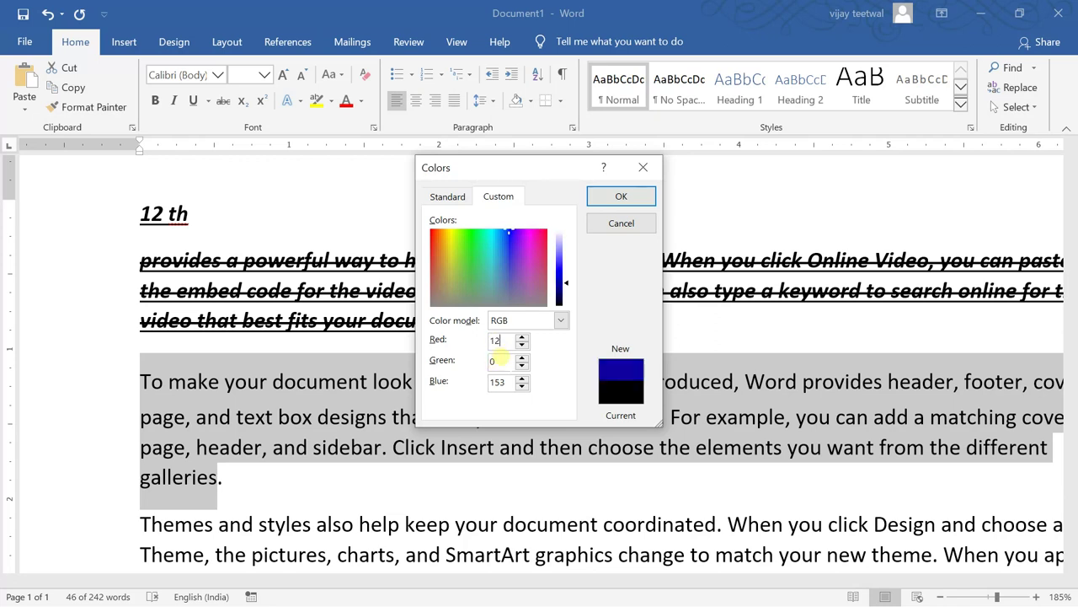
{"action": "type", "text": "255"}
{"action": "key", "text": "BackSpace"}
{"action": "key", "text": "BackSpace"}
{"action": "key", "text": "BackSpace"}
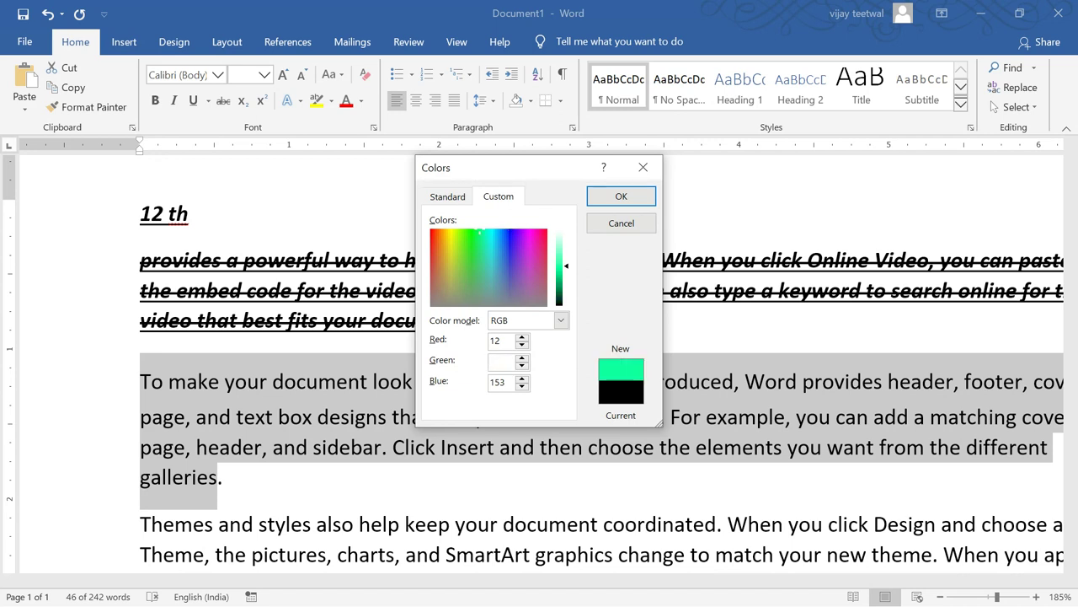
{"action": "type", "text": "78"}
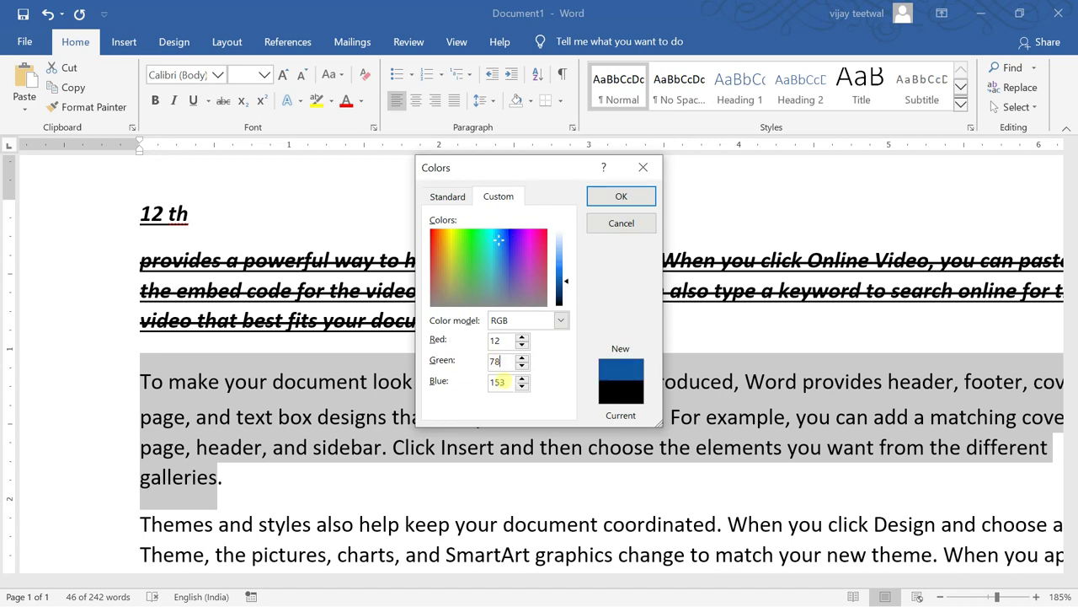
{"action": "double_click", "coordinate": [499, 381]}
{"action": "key", "text": "BackSpace"}
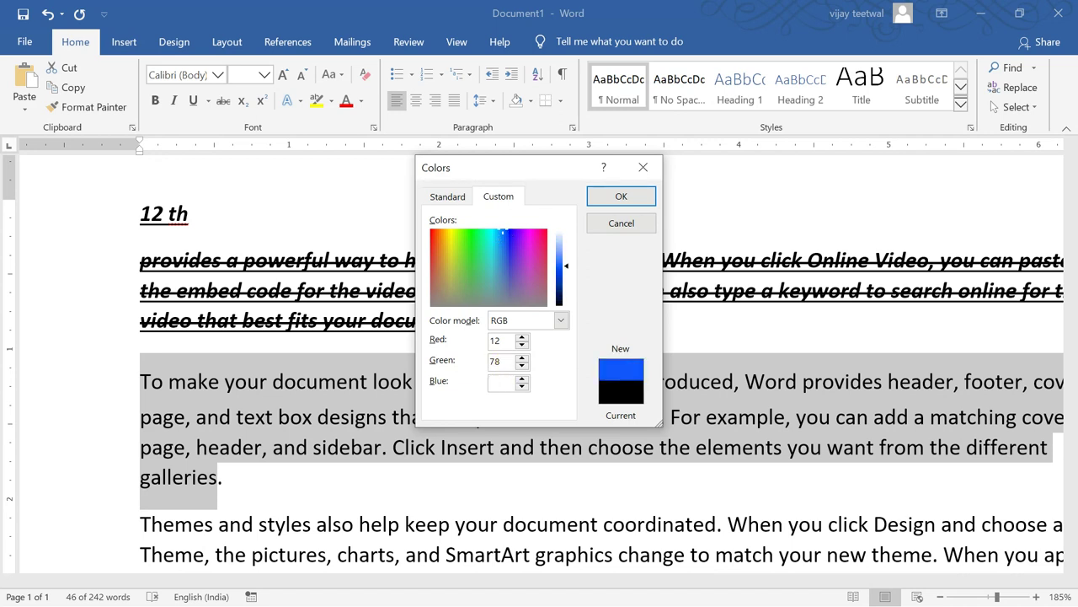
{"action": "left_click", "coordinate": [503, 381]}
{"action": "type", "text": "87"}
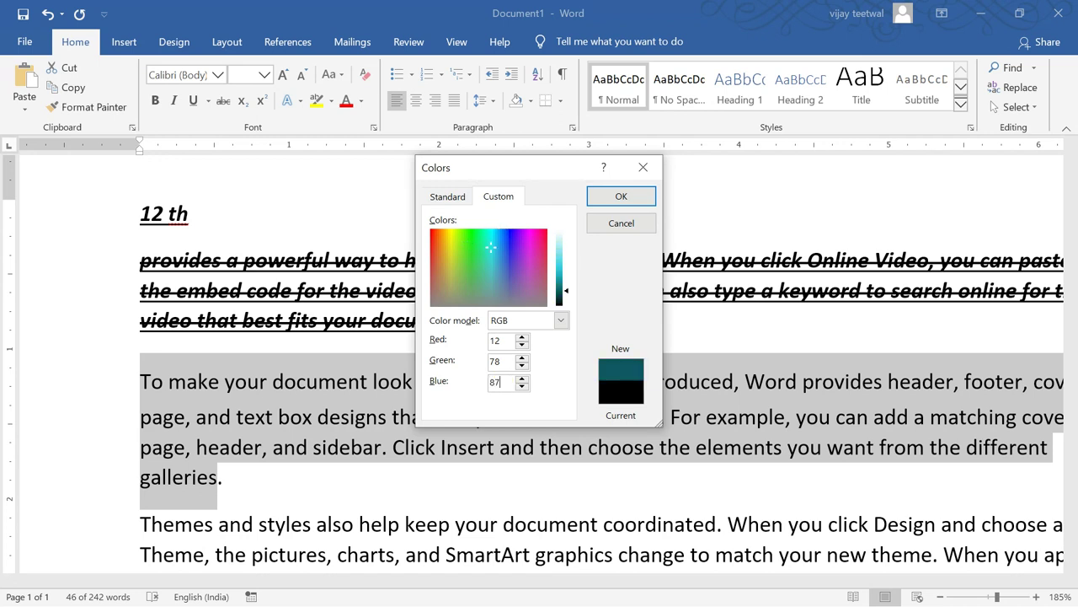
{"action": "type", "text": "5"}
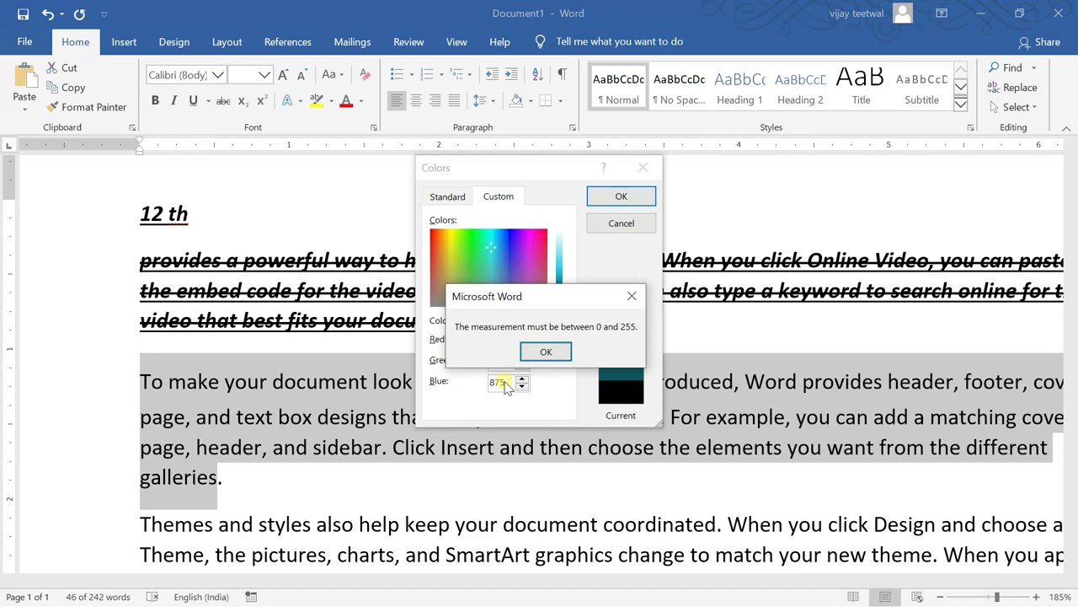
{"action": "left_click", "coordinate": [547, 351]}
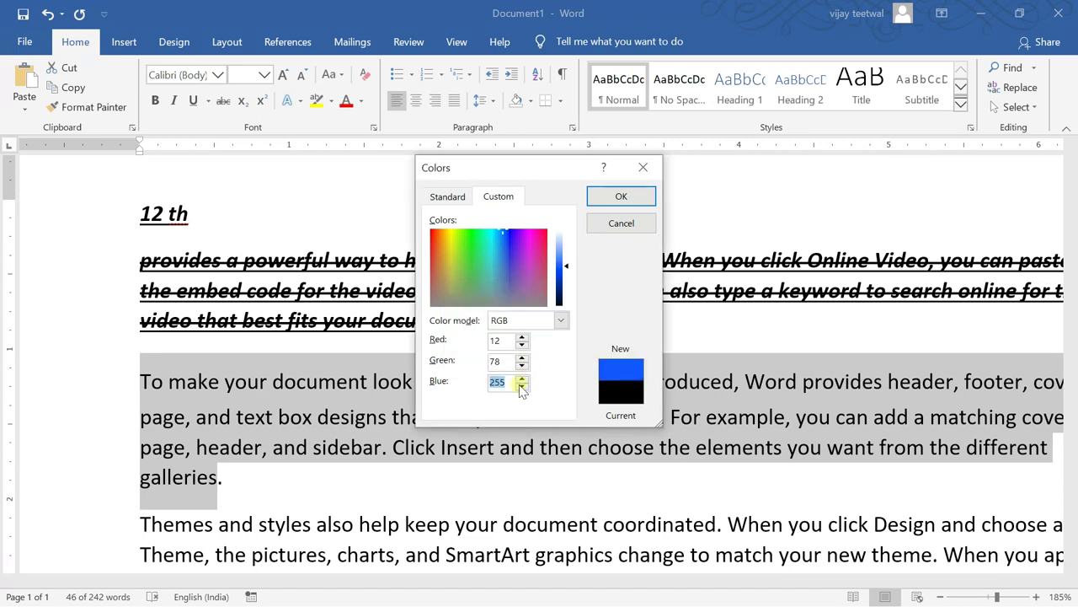
{"action": "type", "text": "25"}
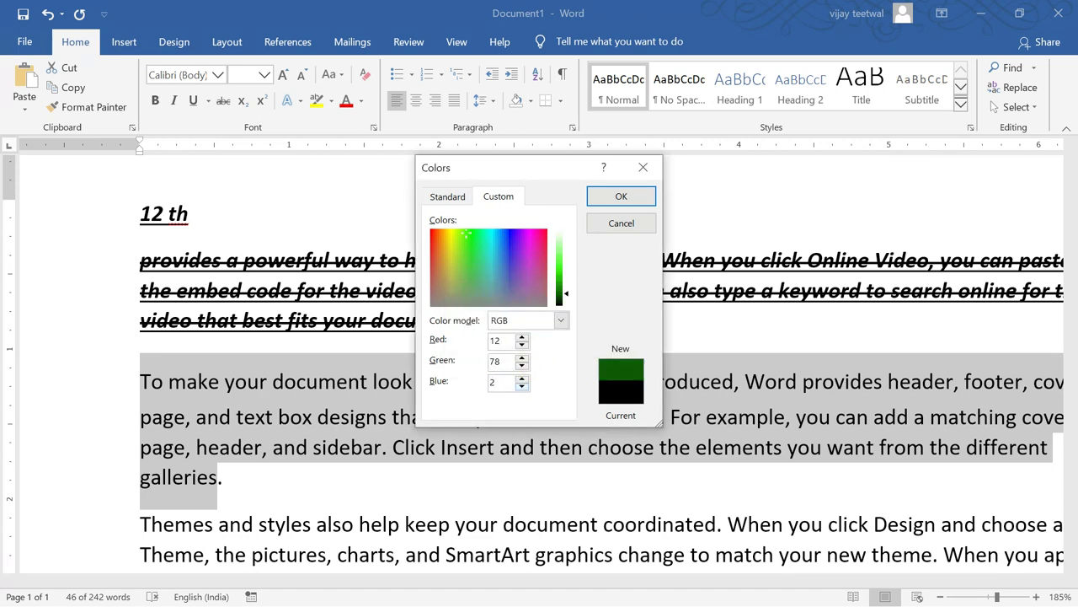
{"action": "type", "text": "5"}
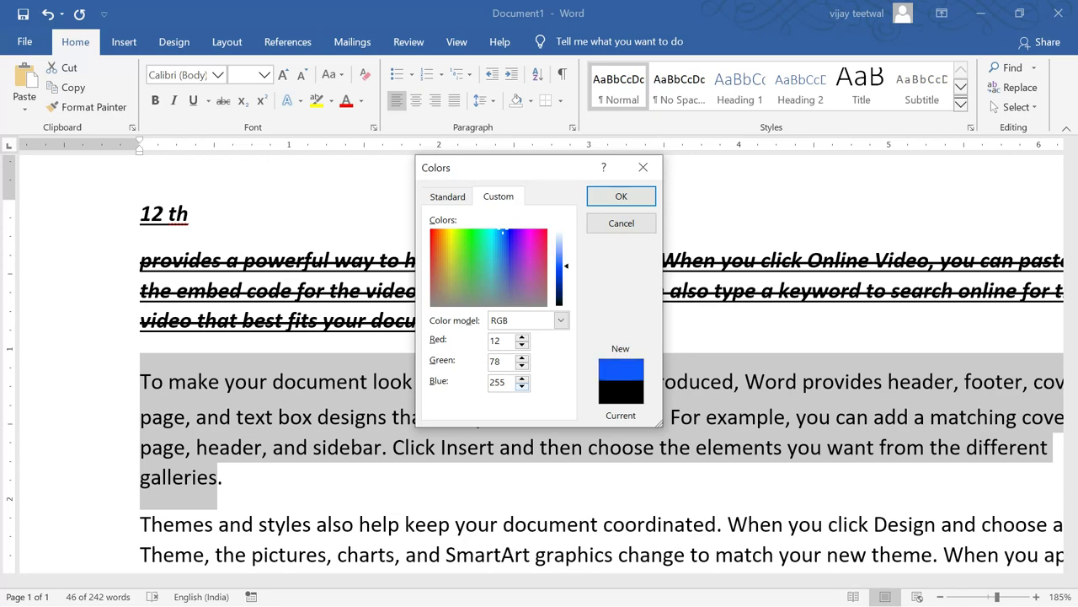
{"action": "left_click", "coordinate": [560, 321]}
{"action": "left_click", "coordinate": [556, 330]}
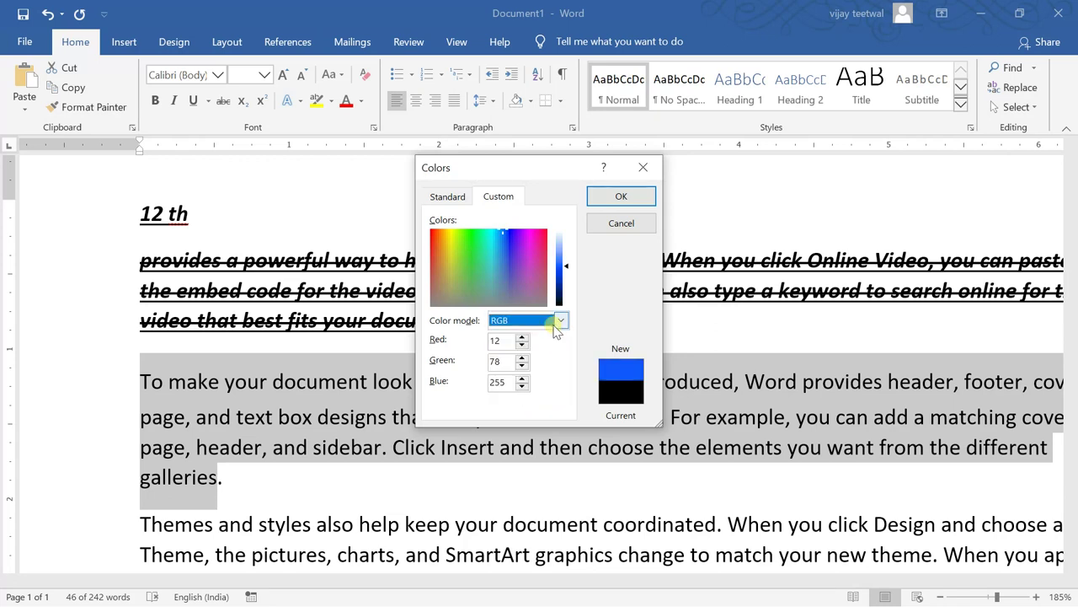
{"action": "left_click", "coordinate": [555, 328]}
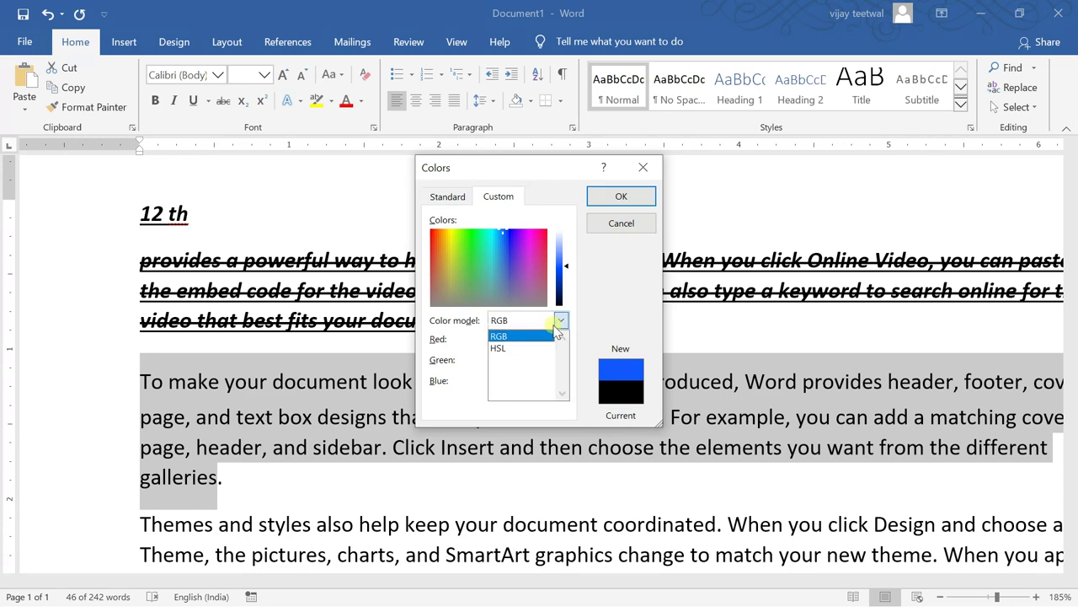
{"action": "left_click", "coordinate": [613, 194]}
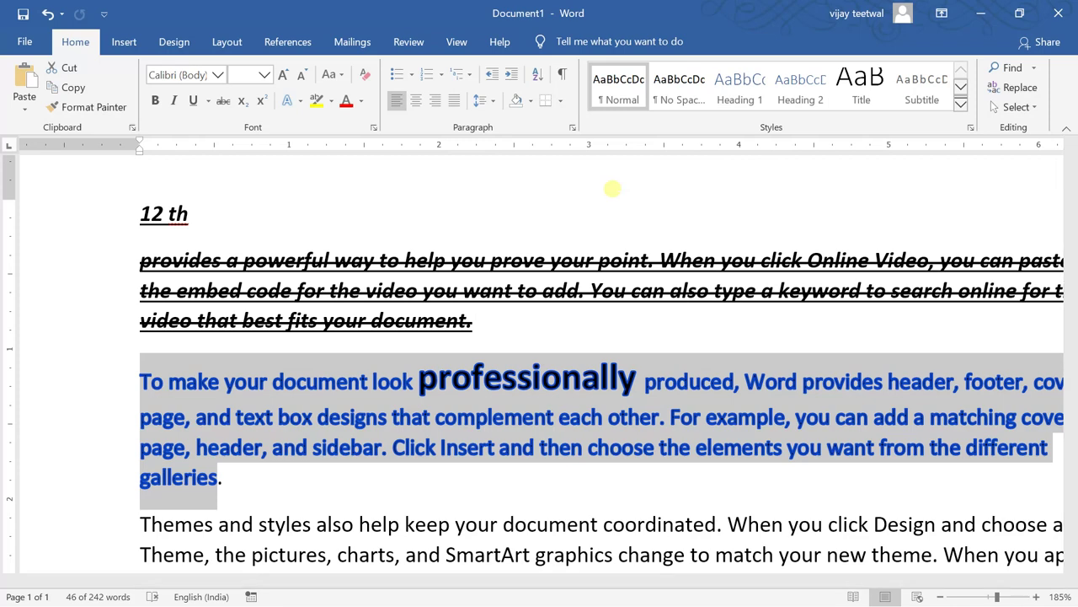
- Apply an inner shadow to the paragraph text
{"action": "left_click", "coordinate": [300, 100]}
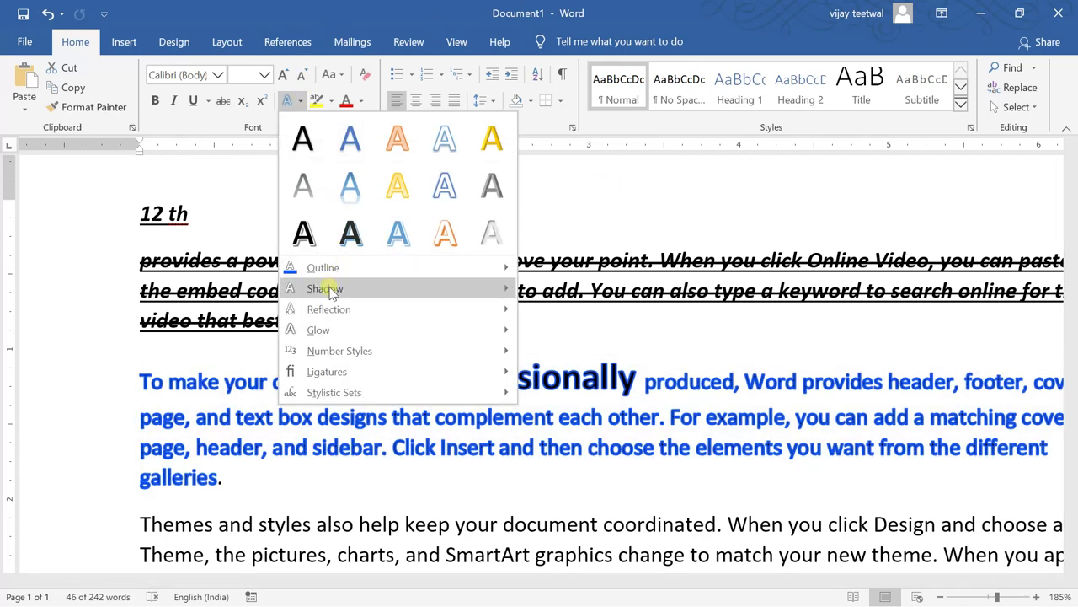
{"action": "mouse_move", "coordinate": [330, 293]}
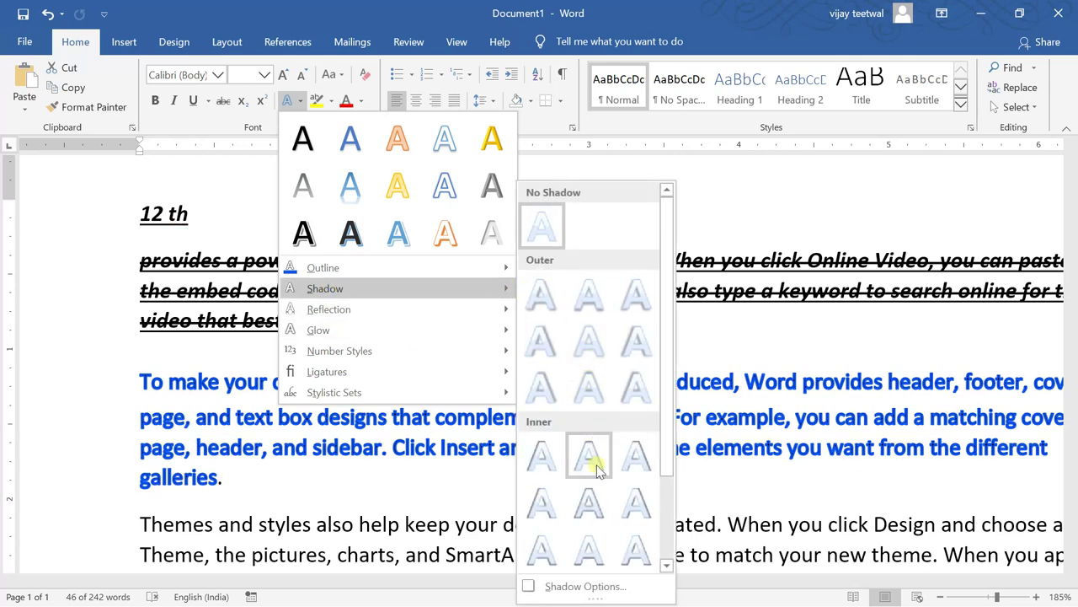
{"action": "left_click", "coordinate": [589, 505]}
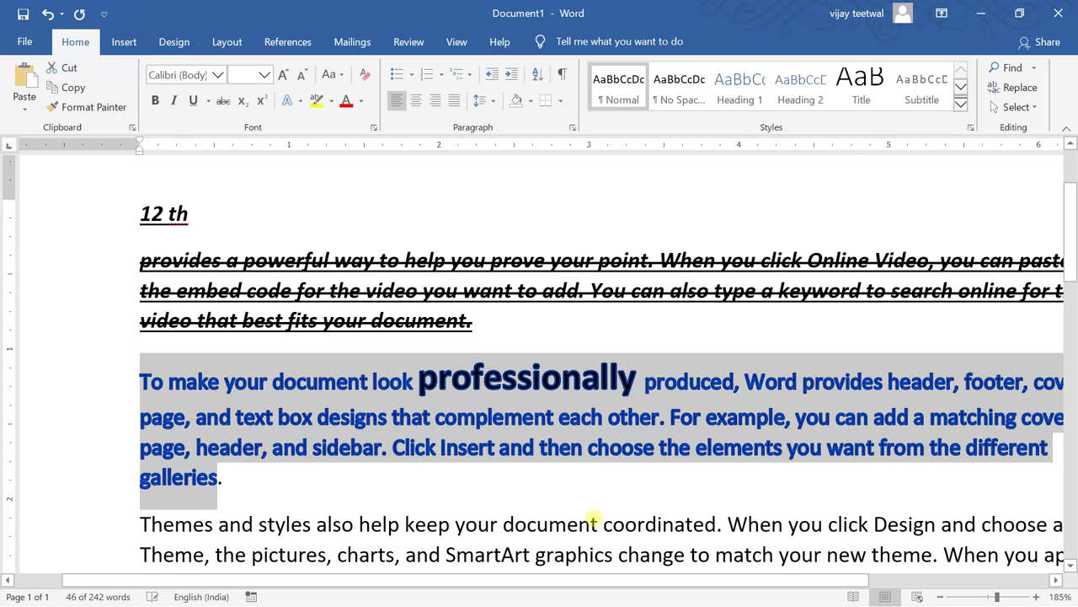
- Add a Half Reflection with 4 pt offset to the paragraph text
{"action": "left_click", "coordinate": [299, 101]}
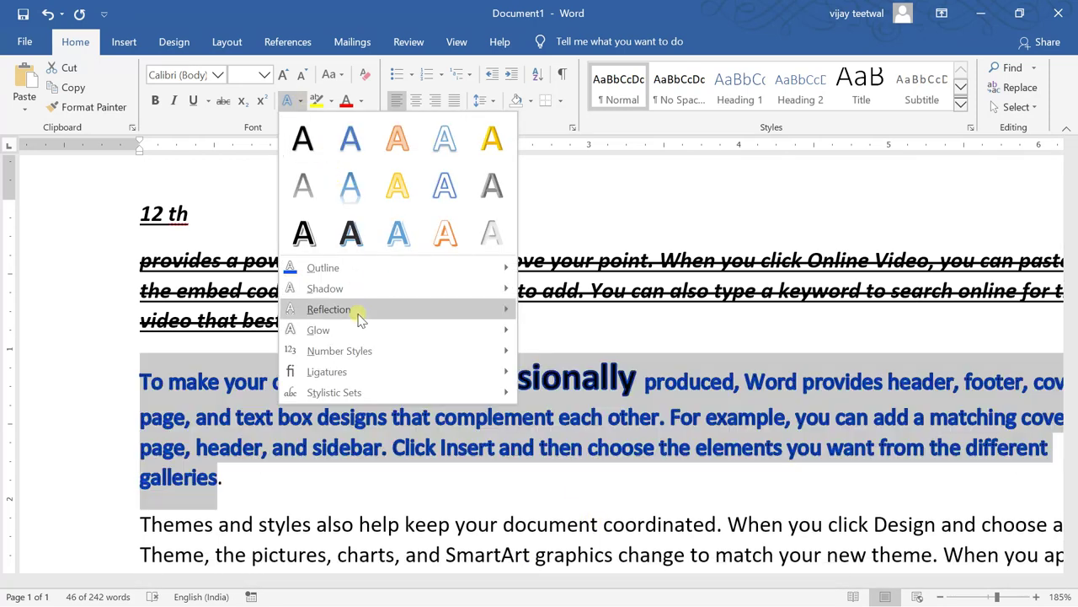
{"action": "mouse_move", "coordinate": [359, 318]}
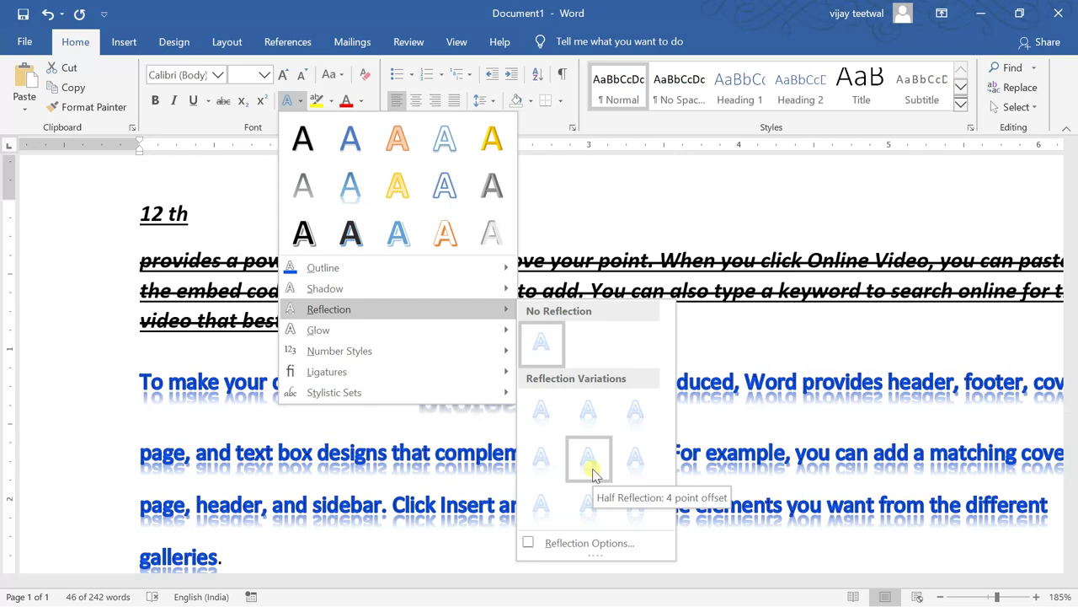
{"action": "left_click", "coordinate": [590, 466]}
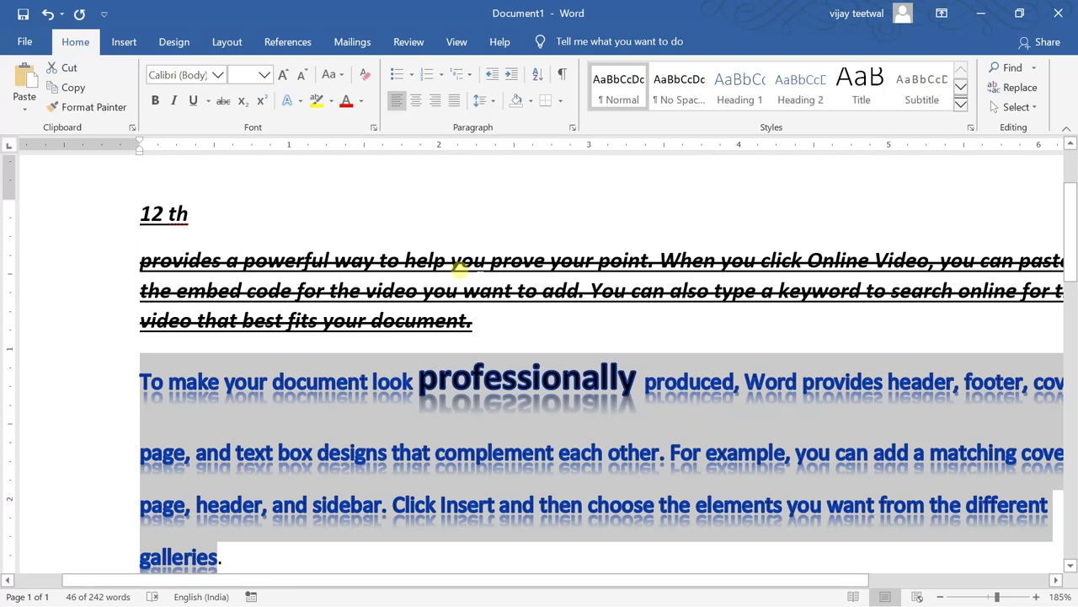
{"action": "left_click", "coordinate": [303, 101]}
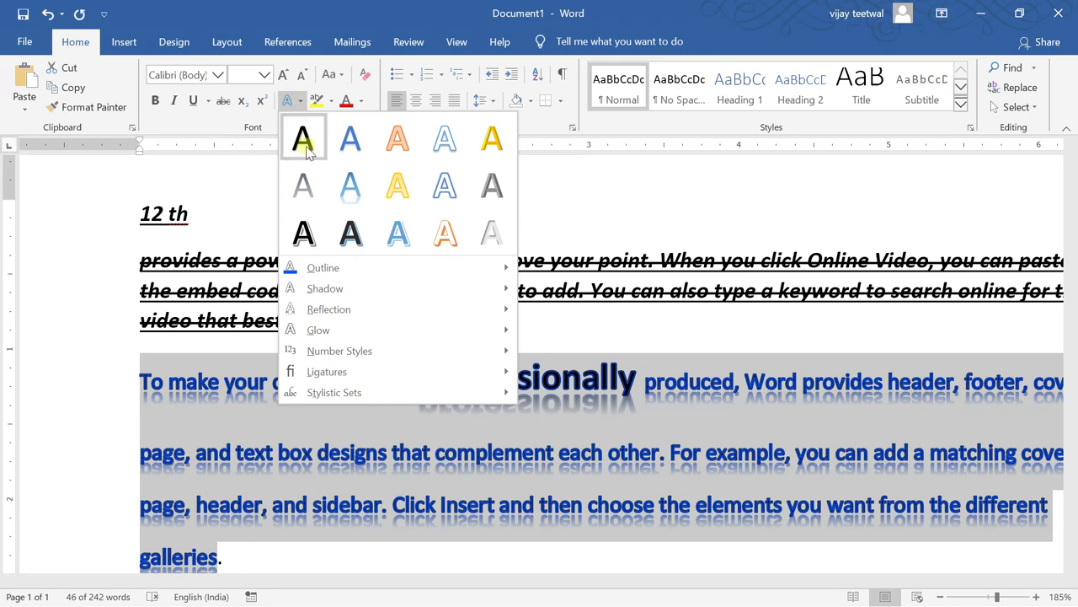
- Apply a Glow Variation to the 'To make your document look' paragraph text
{"action": "mouse_move", "coordinate": [352, 350]}
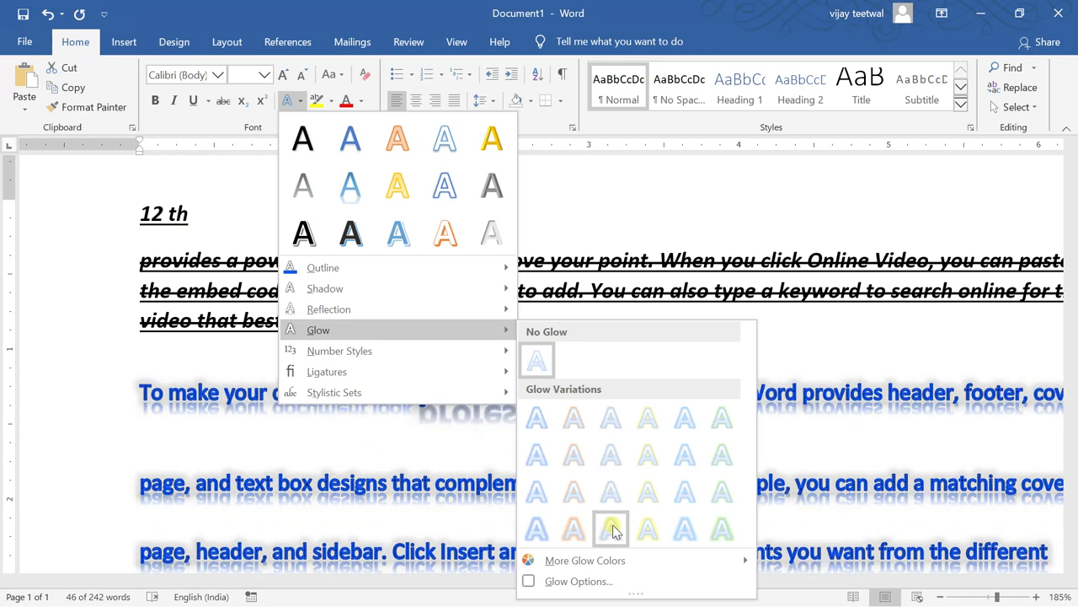
{"action": "left_click", "coordinate": [613, 529]}
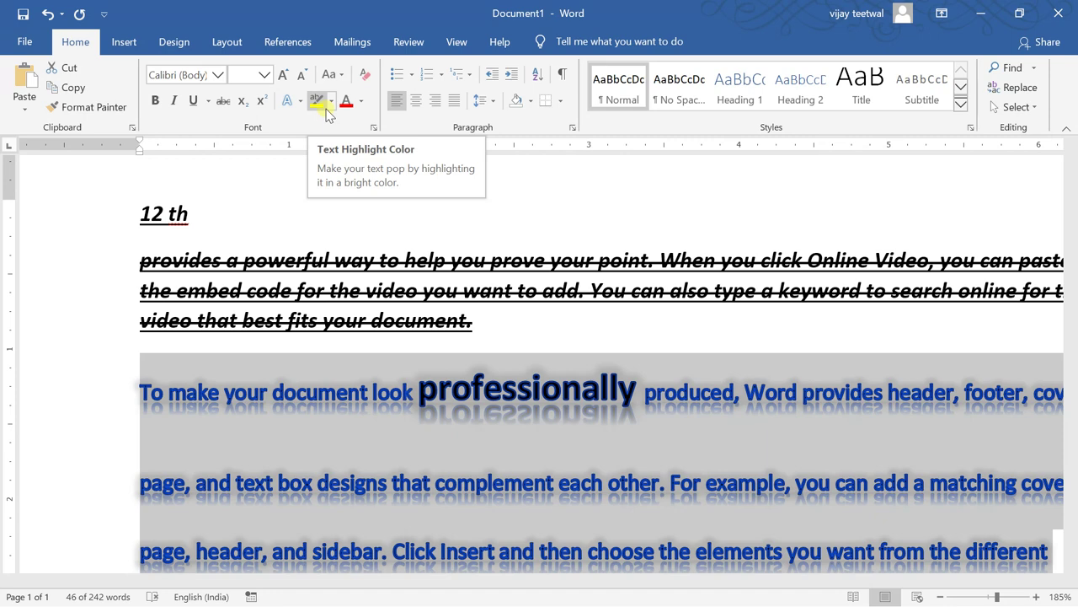
- Select the struck-through 'provides a powerful way…' paragraph and give it a yellow highlight
{"action": "left_click", "coordinate": [326, 109]}
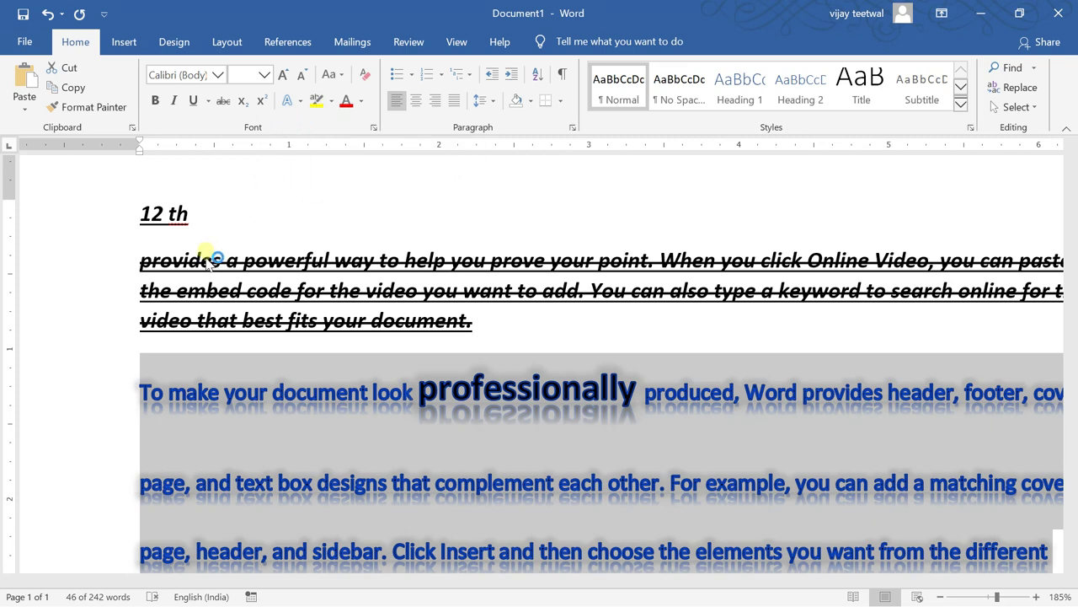
{"action": "left_click", "coordinate": [138, 258]}
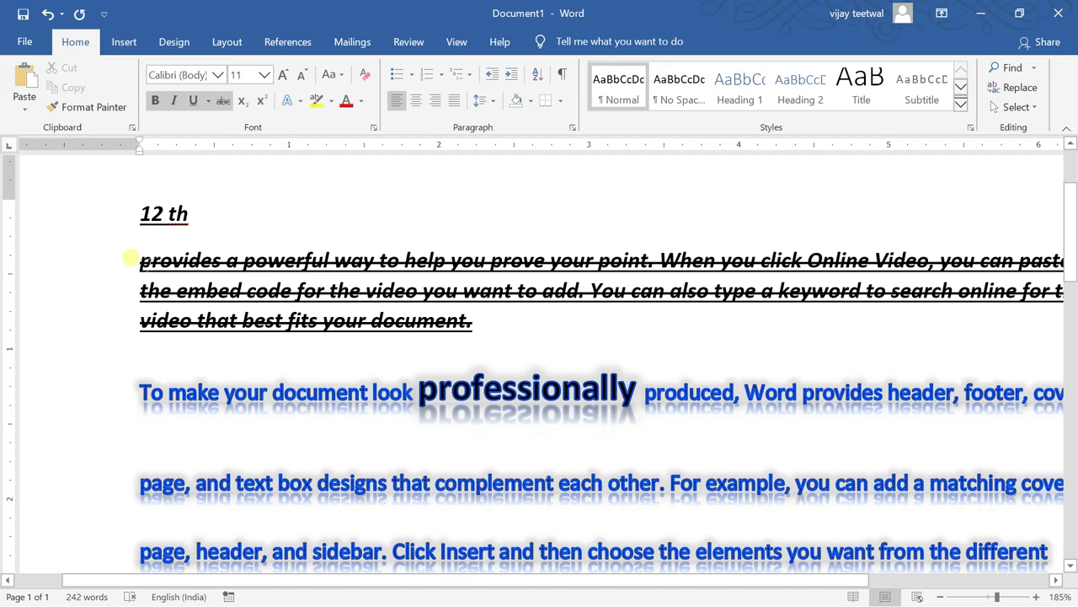
{"action": "left_click_drag", "start_coordinate": [131, 257], "coordinate": [131, 375]}
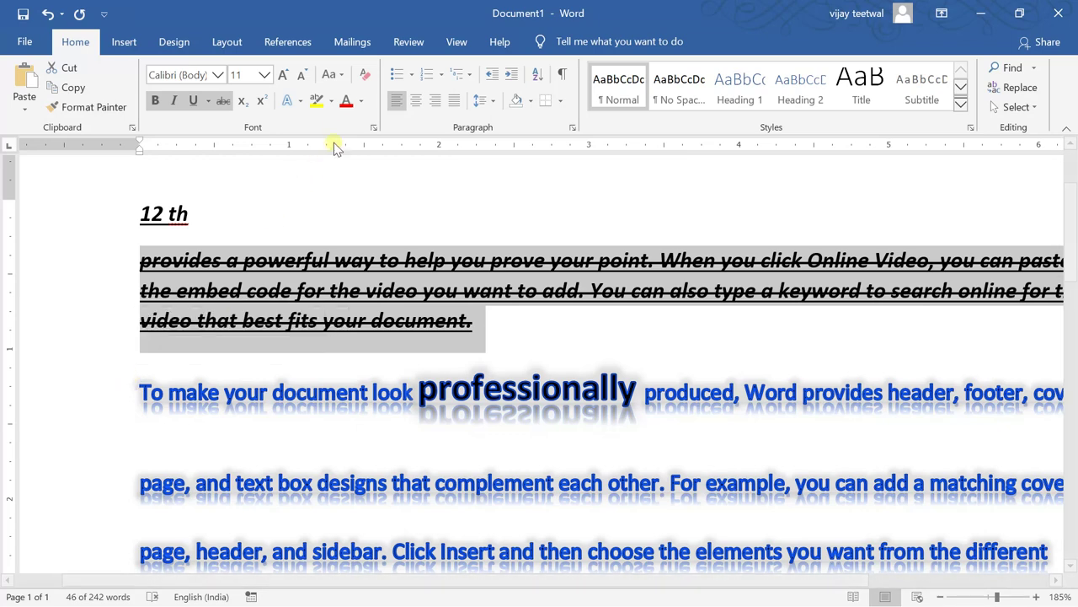
{"action": "left_click", "coordinate": [331, 101]}
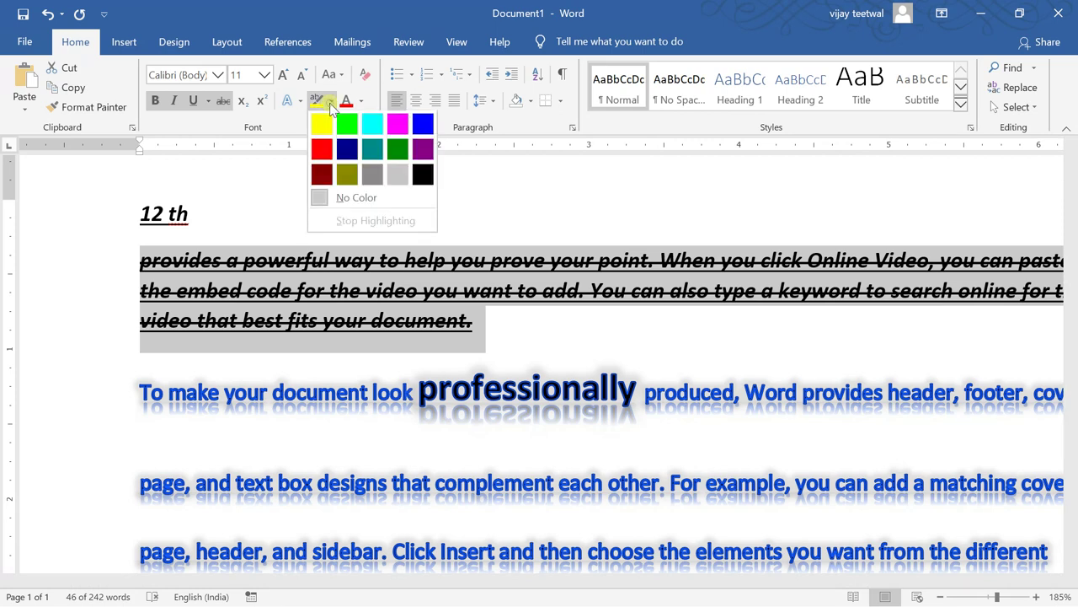
{"action": "left_click", "coordinate": [320, 128]}
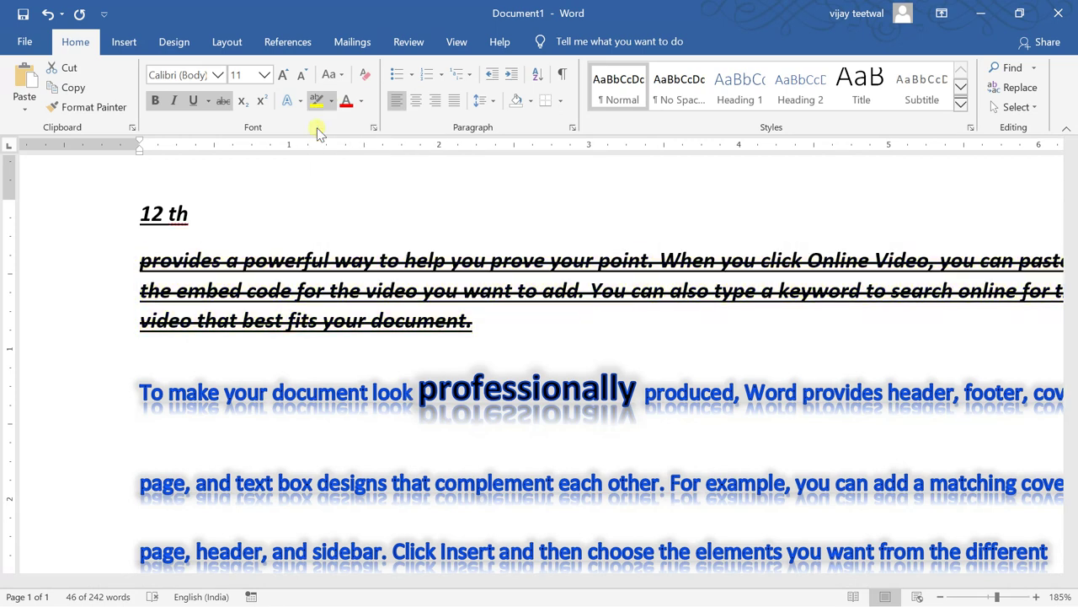
{"action": "key", "text": "Right"}
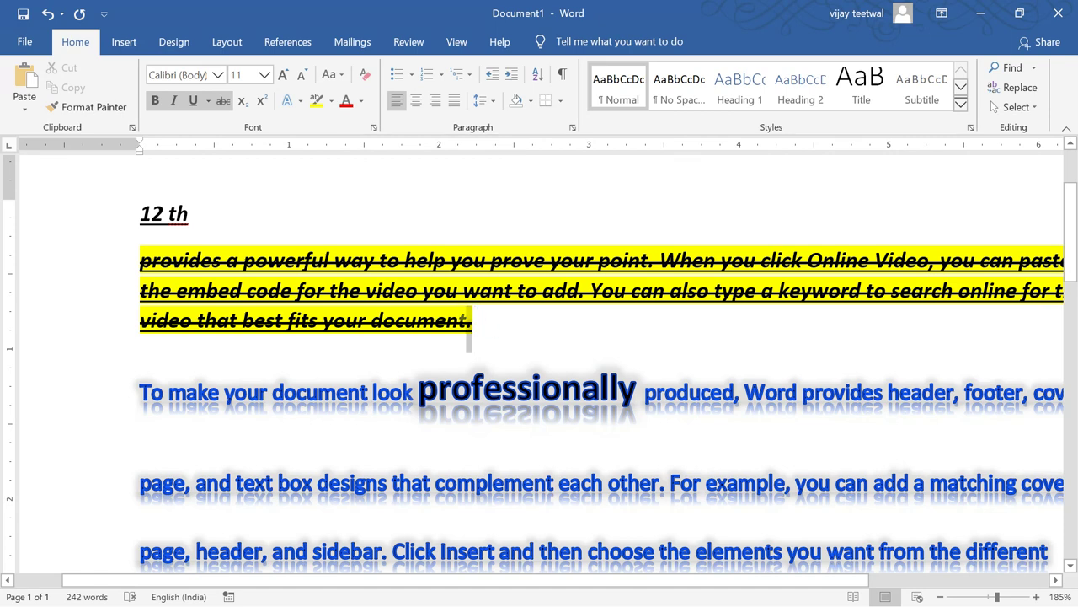
- Make the text of the yellow-highlighted 'provides…' paragraph light blue
{"action": "mouse_move", "coordinate": [472, 341]}
{"action": "left_mouse_down"}
{"action": "mouse_move", "coordinate": [142, 253]}
{"action": "mouse_move", "coordinate": [150, 268]}
{"action": "left_mouse_up"}
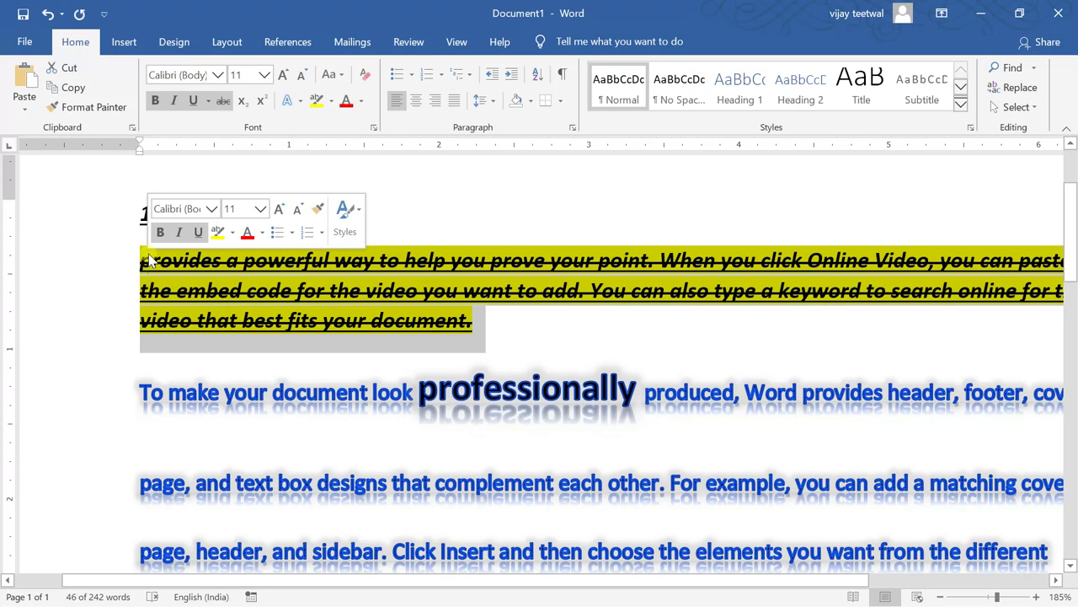
{"action": "left_click", "coordinate": [362, 102]}
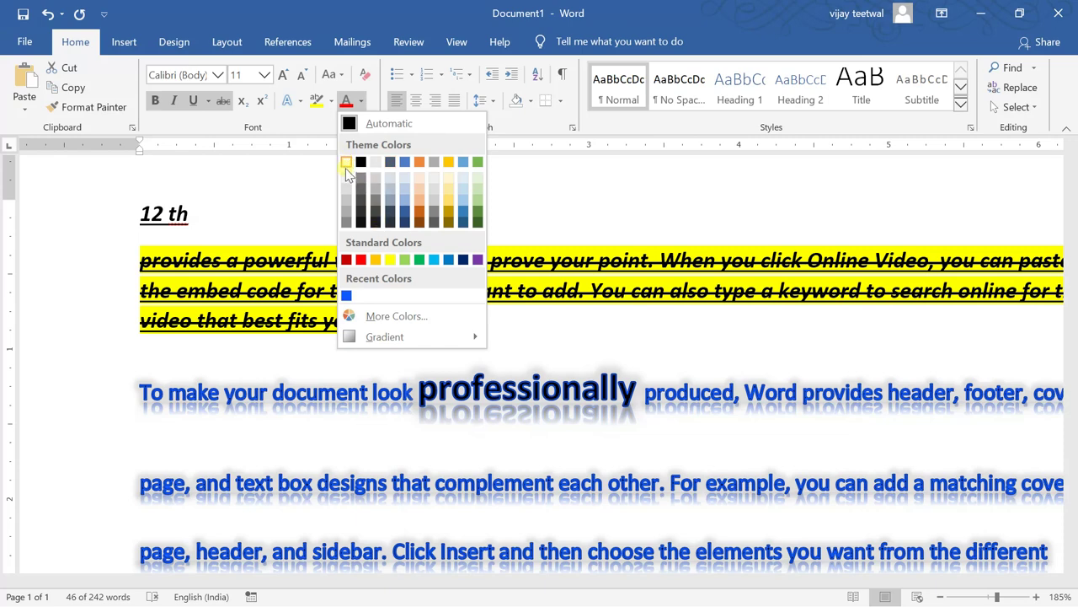
{"action": "left_click", "coordinate": [436, 259]}
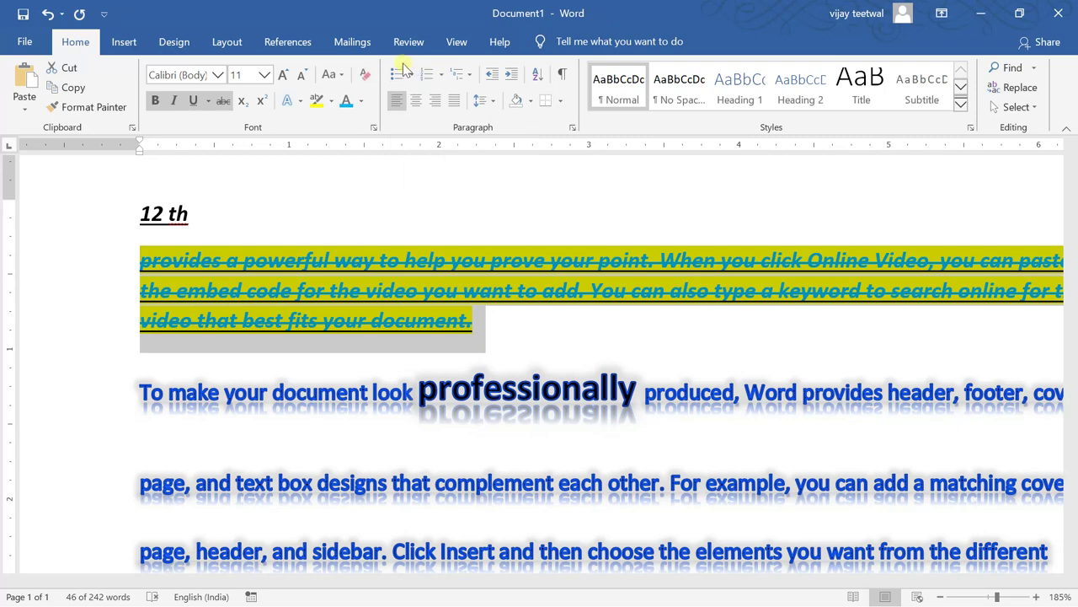
- Clear formatting from the blue paragraph and zoom out to view the whole page
{"action": "left_click", "coordinate": [365, 75]}
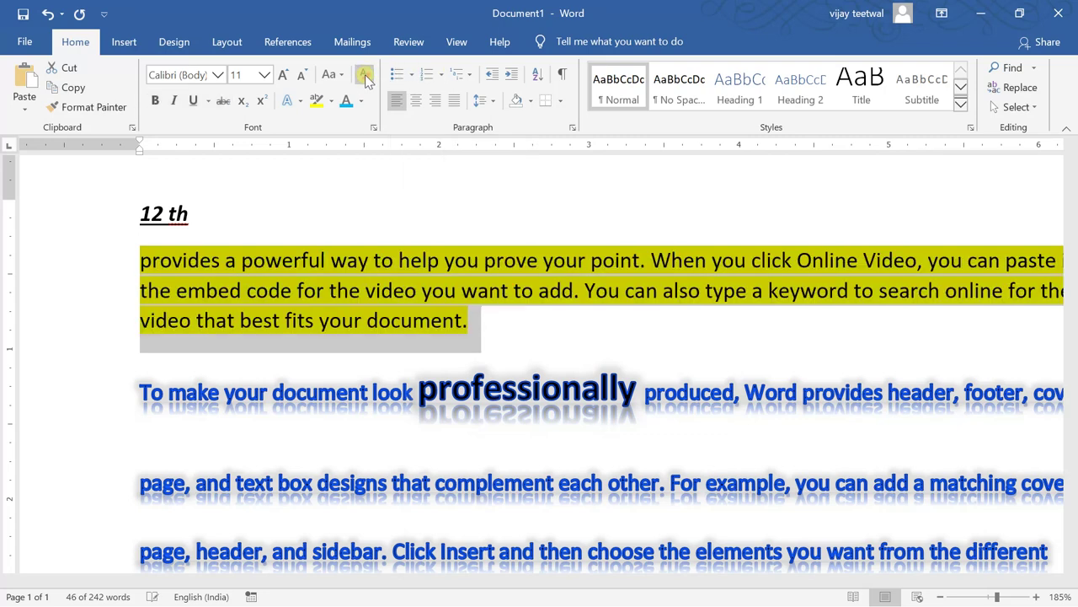
{"action": "double_click", "coordinate": [358, 385]}
{"action": "left_click", "coordinate": [217, 411]}
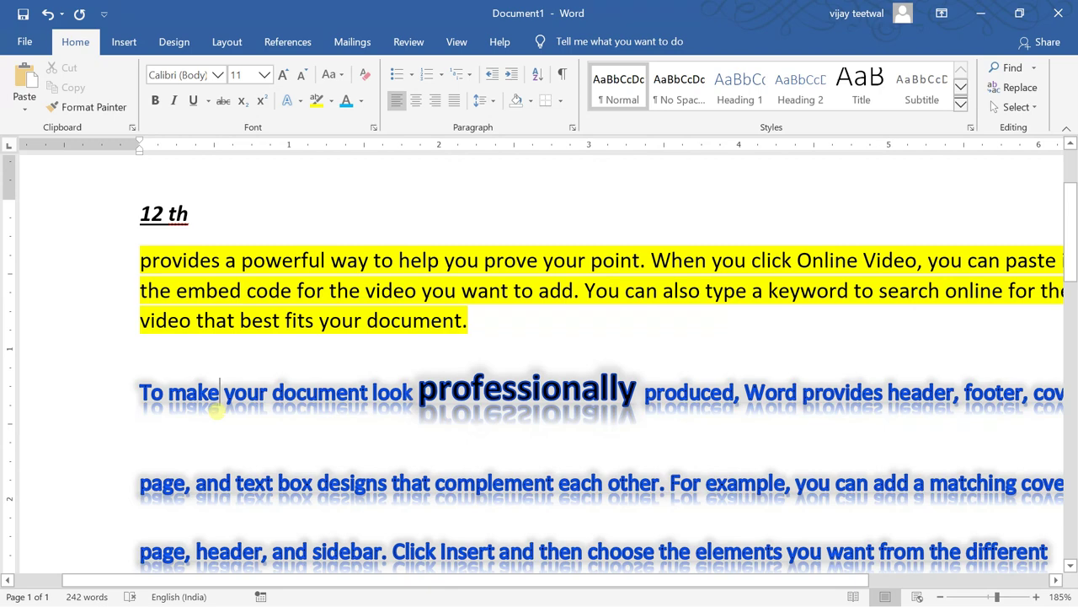
{"action": "key", "text": "Down"}
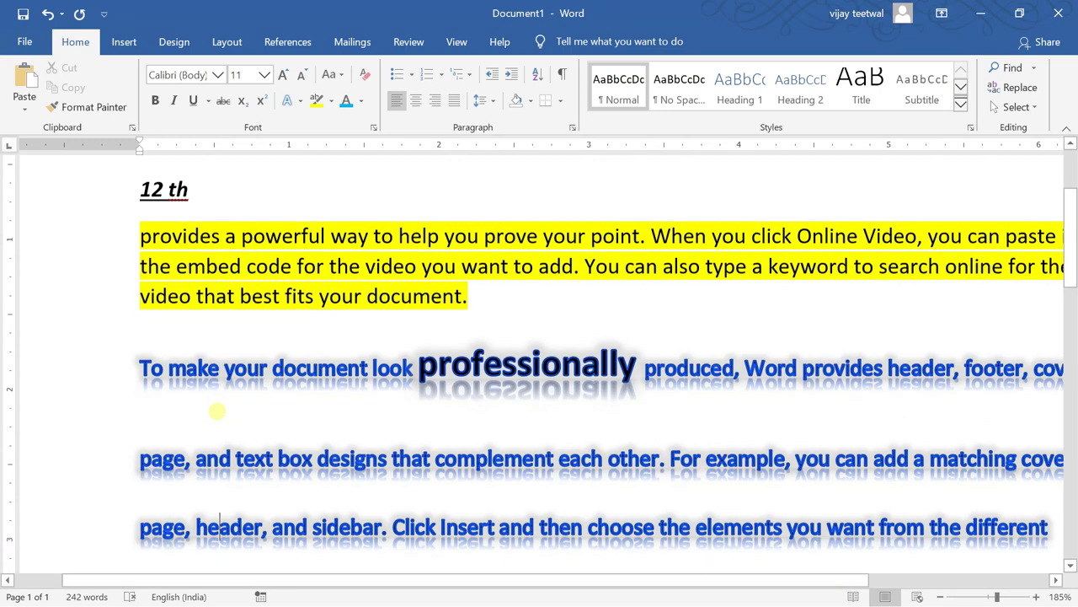
{"action": "key", "text": "ctrl+End"}
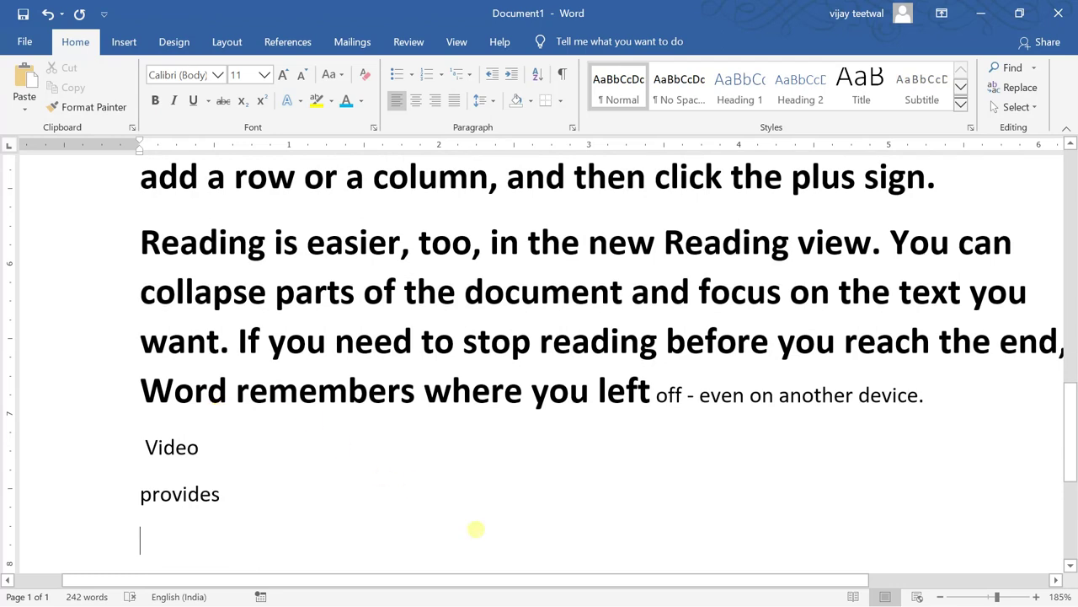
{"action": "left_click", "coordinate": [974, 596]}
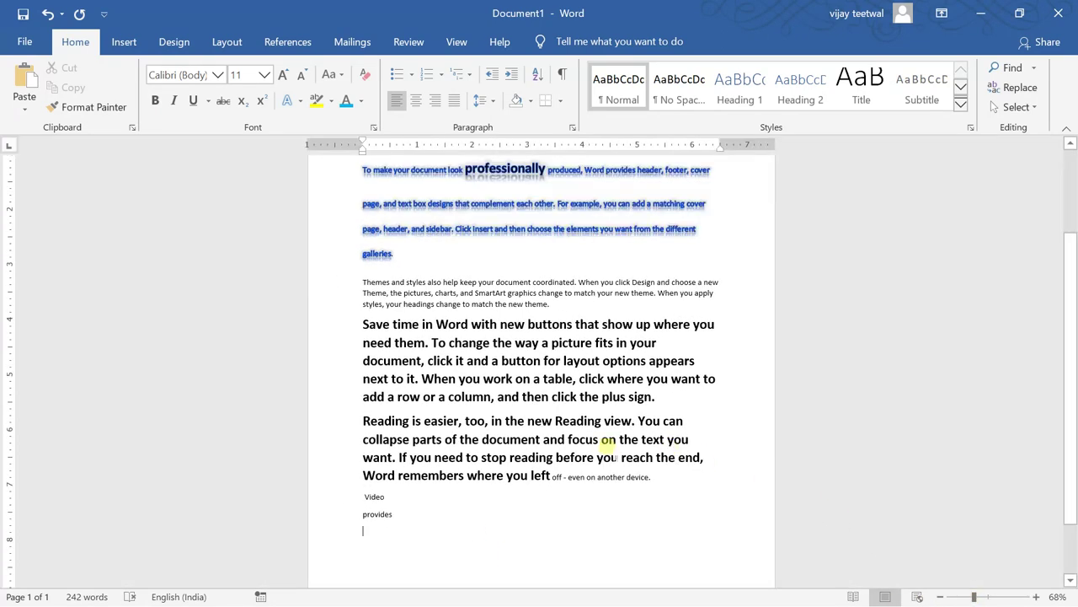
{"action": "left_click", "coordinate": [476, 520]}
- Select the whole document, clear its formatting and grow the text to 16 pt
{"action": "key", "text": "ctrl+a"}
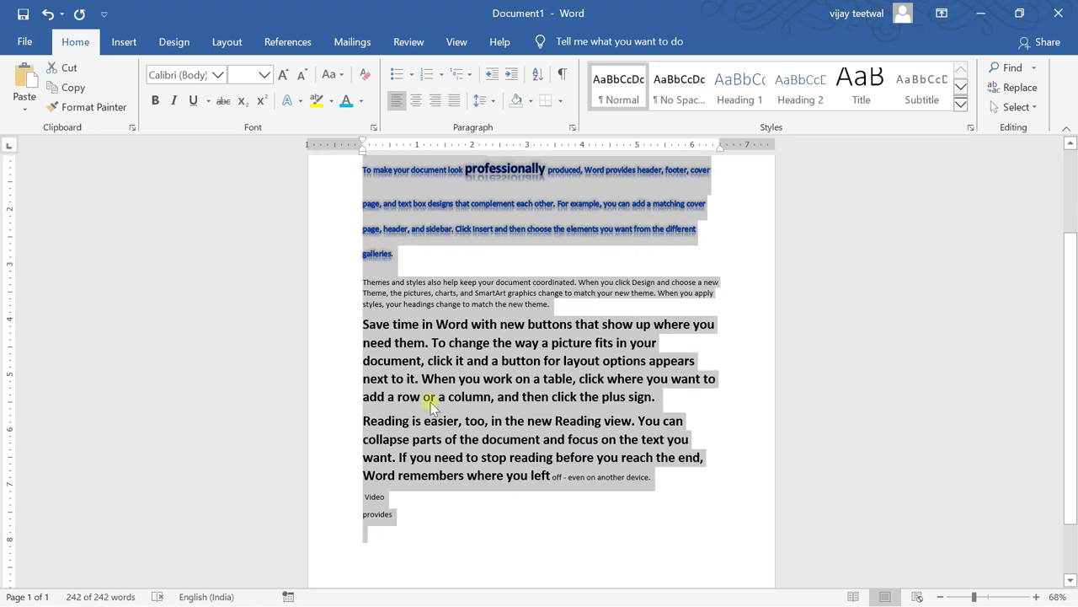
{"action": "left_click", "coordinate": [371, 78]}
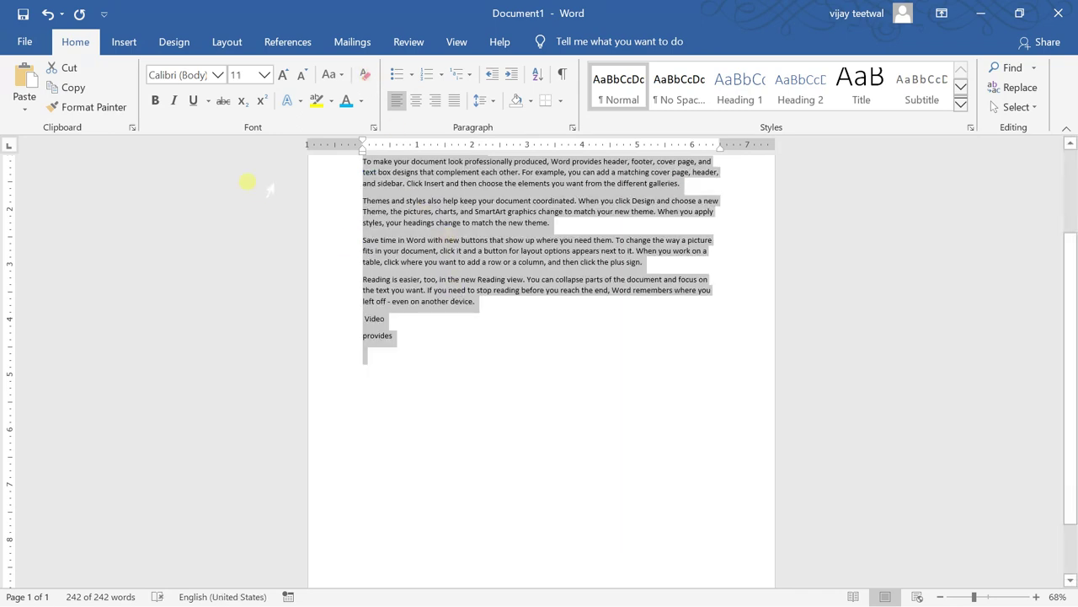
{"action": "left_click", "coordinate": [285, 77]}
{"action": "left_click", "coordinate": [285, 78]}
{"action": "left_click", "coordinate": [284, 78]}
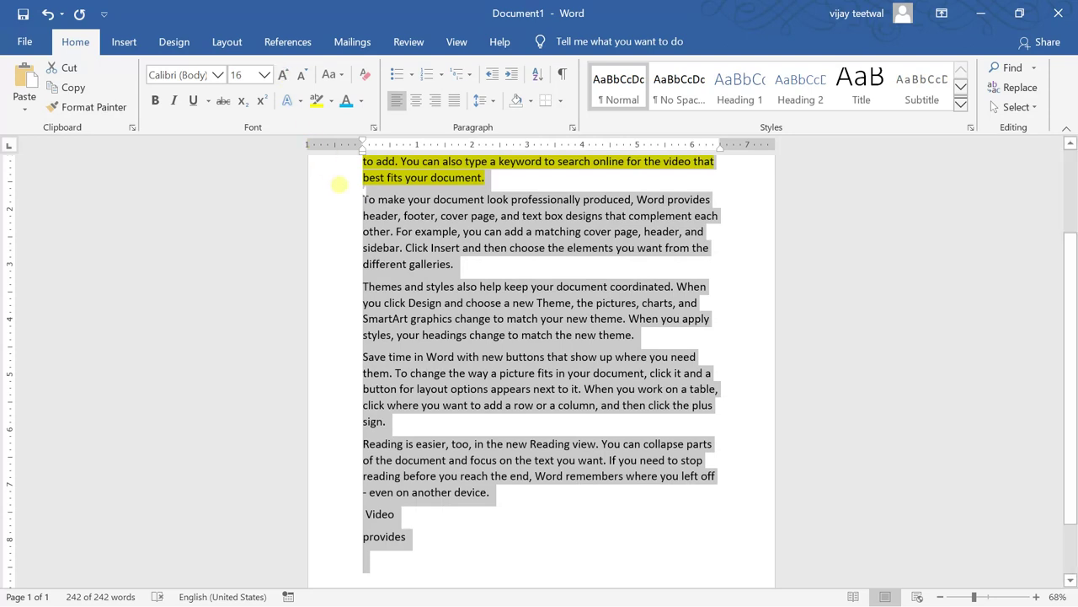
{"action": "left_click", "coordinate": [337, 180]}
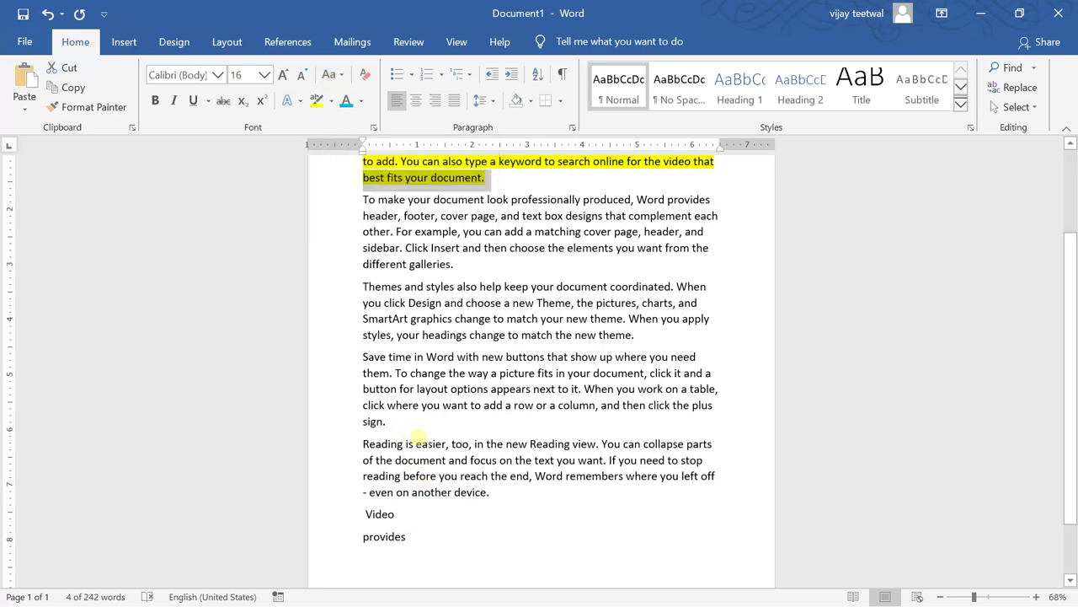
- Select the four paragraphs starting at 'To make your document…' and make them lowercase
{"action": "left_click", "coordinate": [356, 205]}
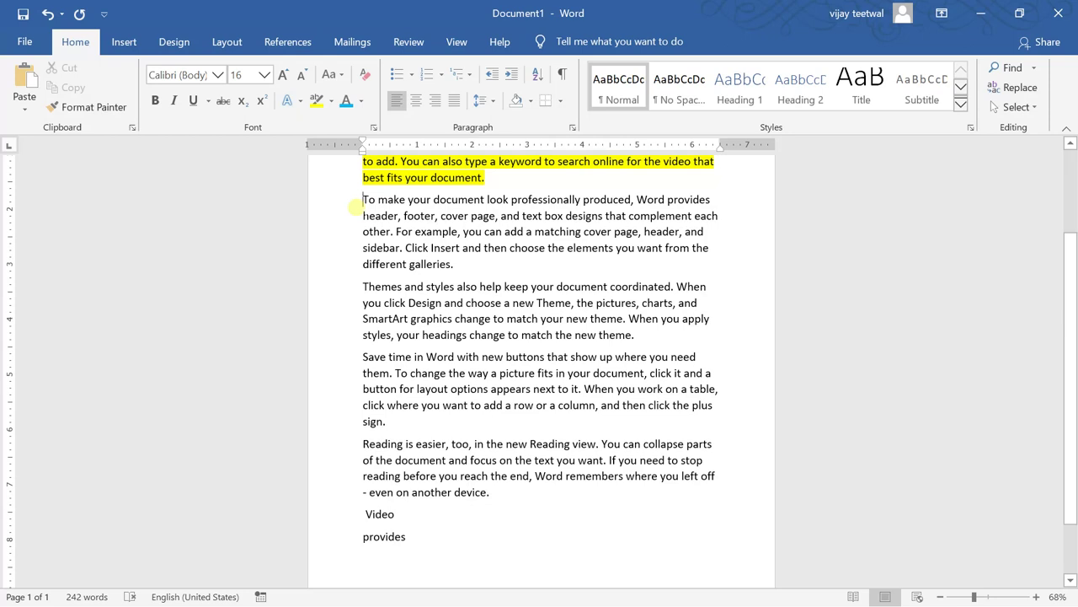
{"action": "key", "text": "shift+Down"}
{"action": "key", "text": "shift+Down"}
{"action": "key", "text": "shift+Down"}
{"action": "key", "text": "shift+Down"}
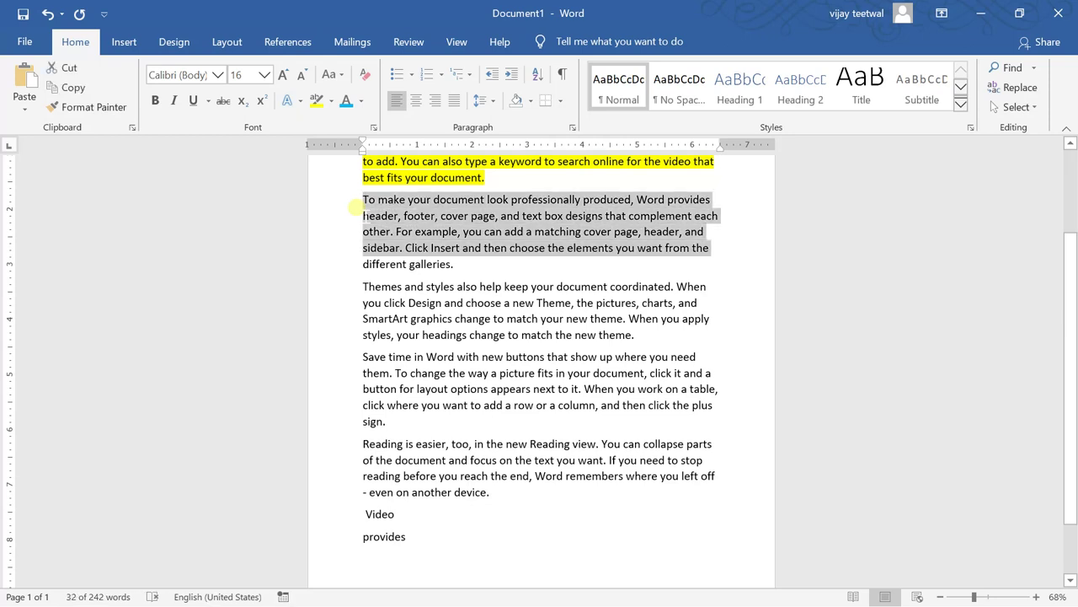
{"action": "key", "text": "shift+Down"}
{"action": "key", "text": "shift+Down"}
{"action": "key", "text": "shift+Down"}
{"action": "key", "text": "shift+Down"}
{"action": "key", "text": "shift+Down"}
{"action": "key", "text": "shift+Down"}
{"action": "key", "text": "shift+Down"}
{"action": "key", "text": "shift+Down"}
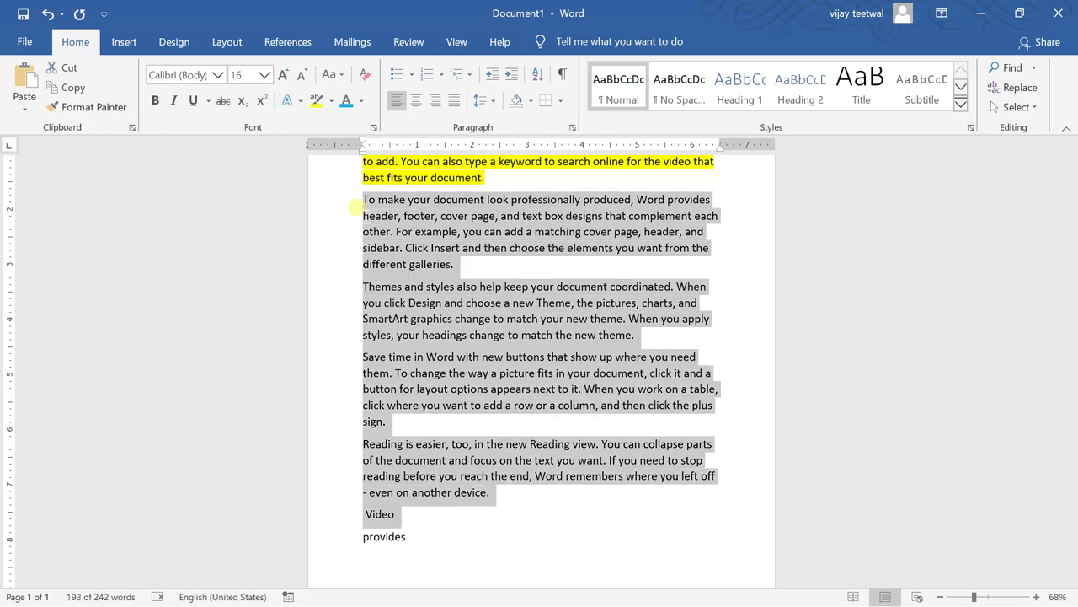
{"action": "key", "text": "shift+Up"}
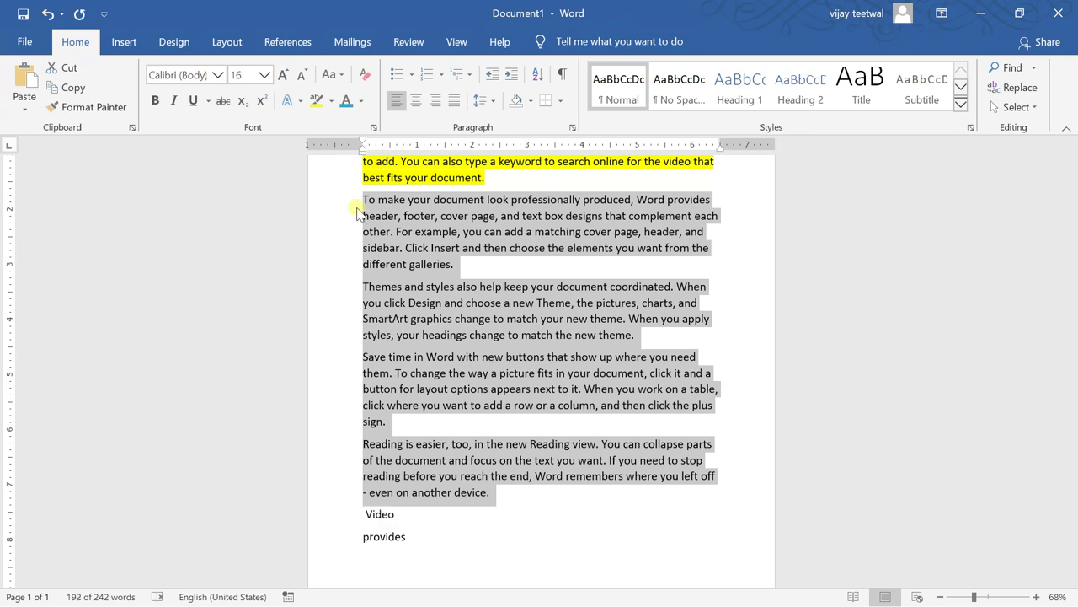
{"action": "left_click", "coordinate": [339, 78]}
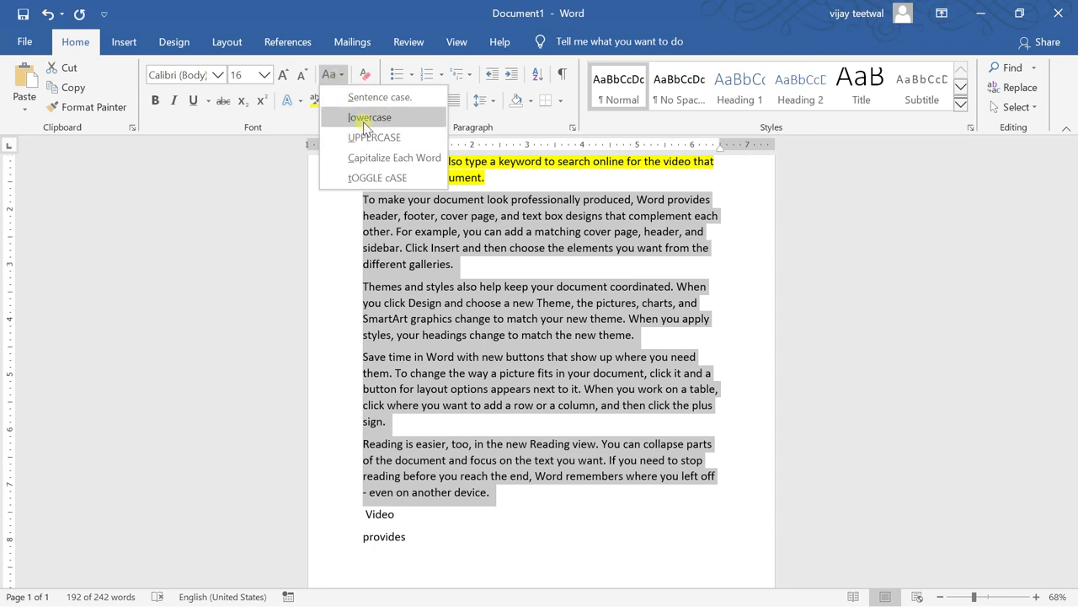
{"action": "left_click", "coordinate": [365, 122]}
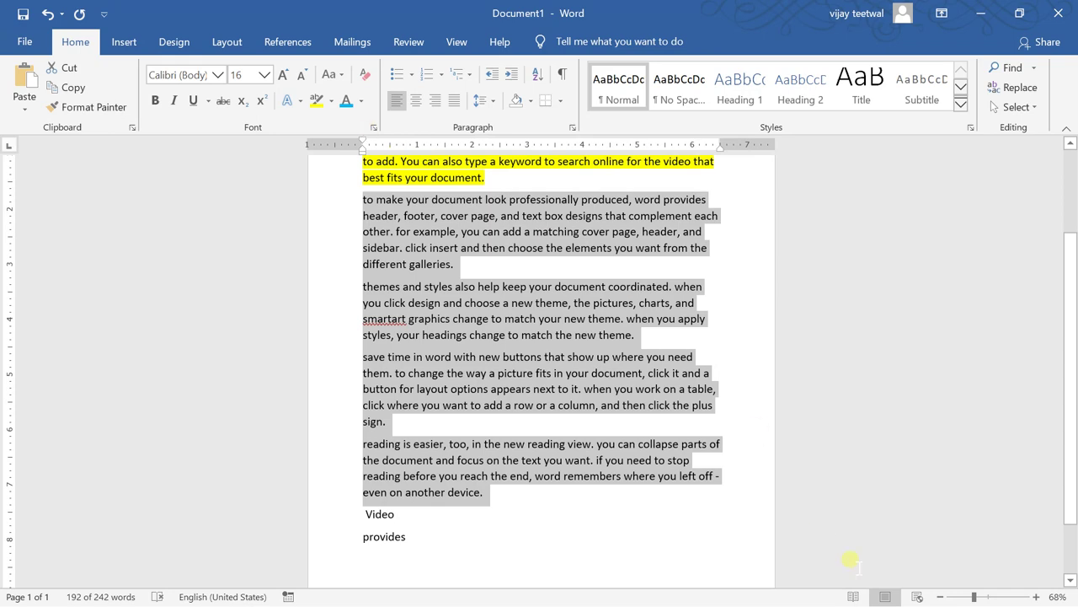
- Try Sentence case and lowercase, then set the paragraphs to UPPERCASE
{"action": "left_click", "coordinate": [986, 597]}
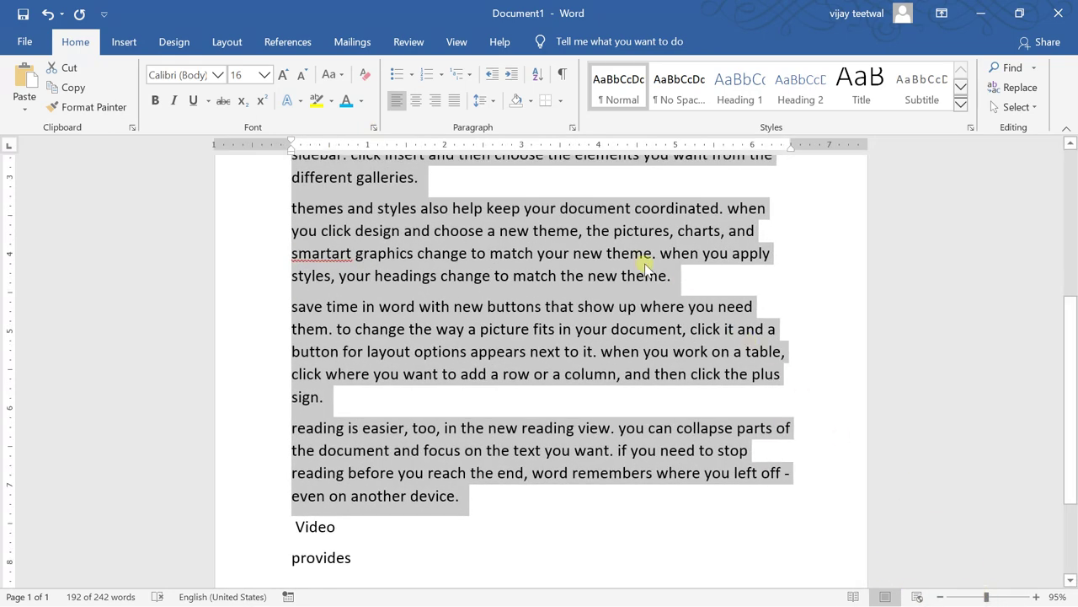
{"action": "left_click", "coordinate": [332, 74]}
{"action": "left_click", "coordinate": [357, 99]}
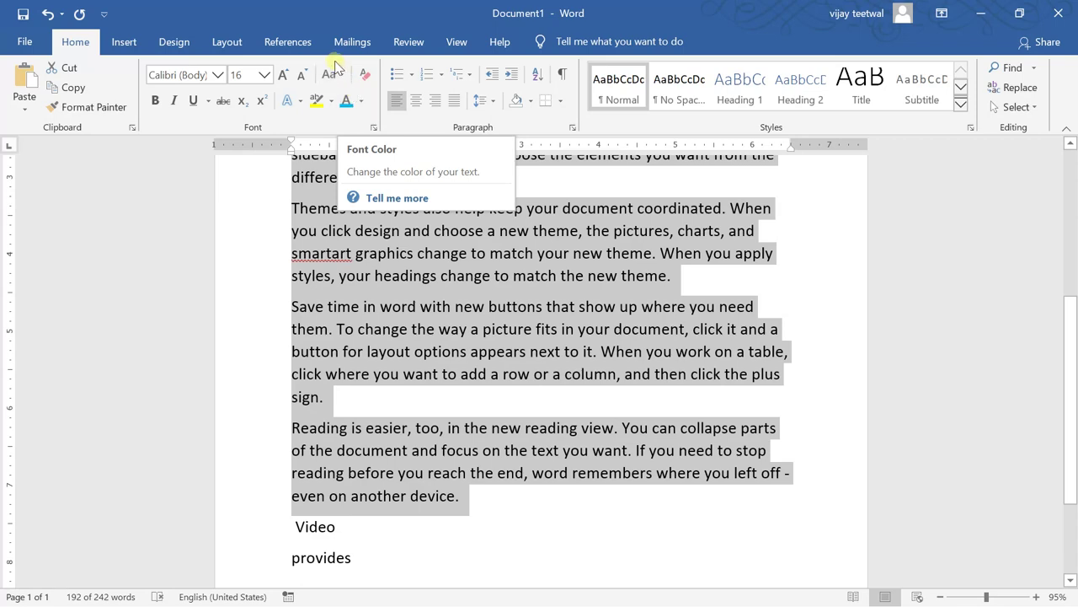
{"action": "left_click", "coordinate": [330, 74]}
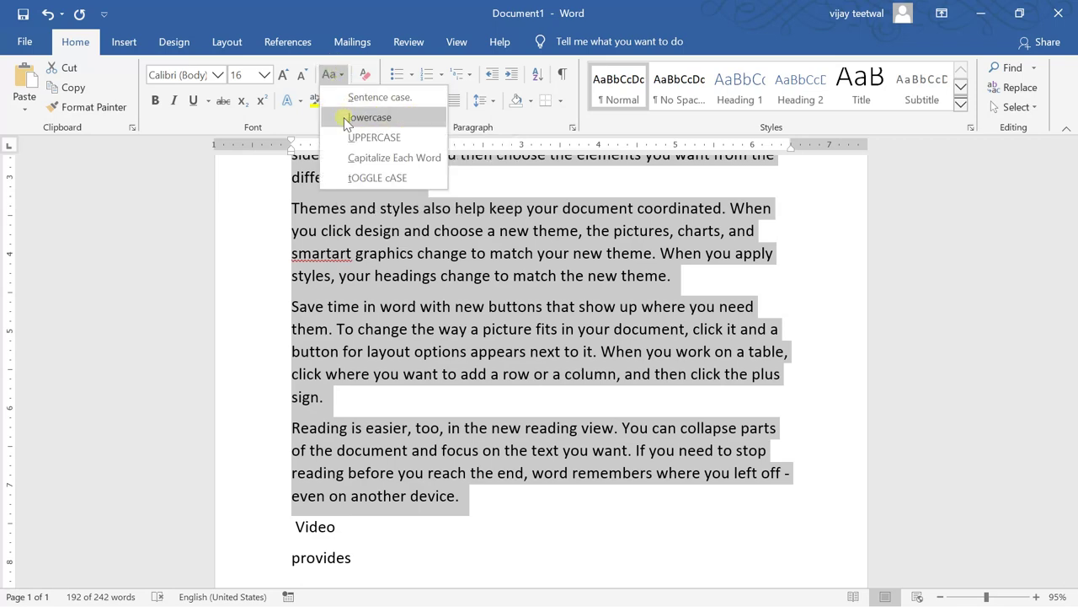
{"action": "left_click", "coordinate": [369, 117]}
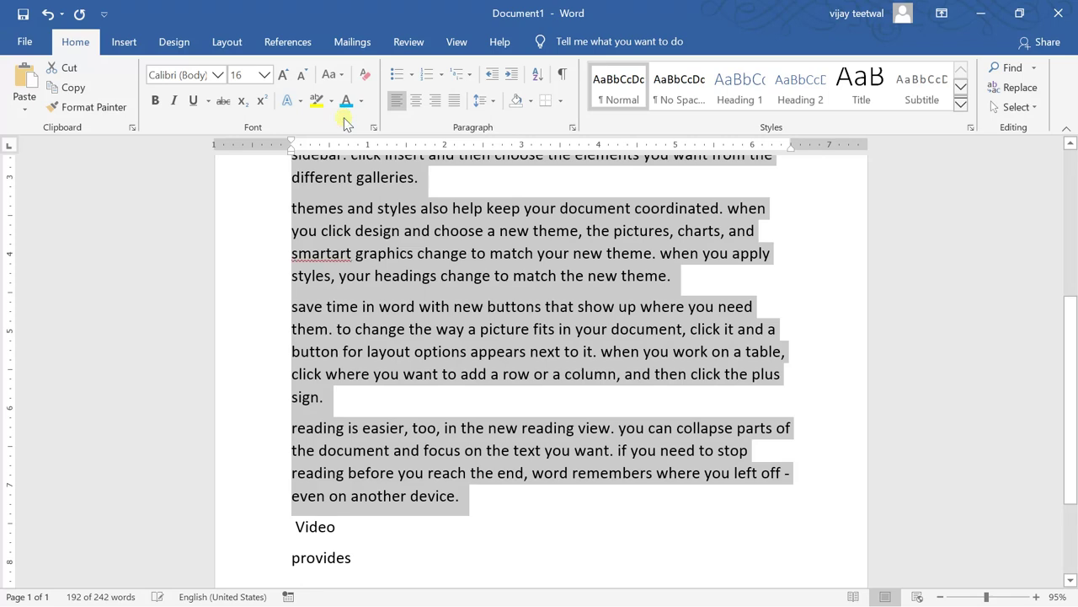
{"action": "left_click", "coordinate": [331, 74]}
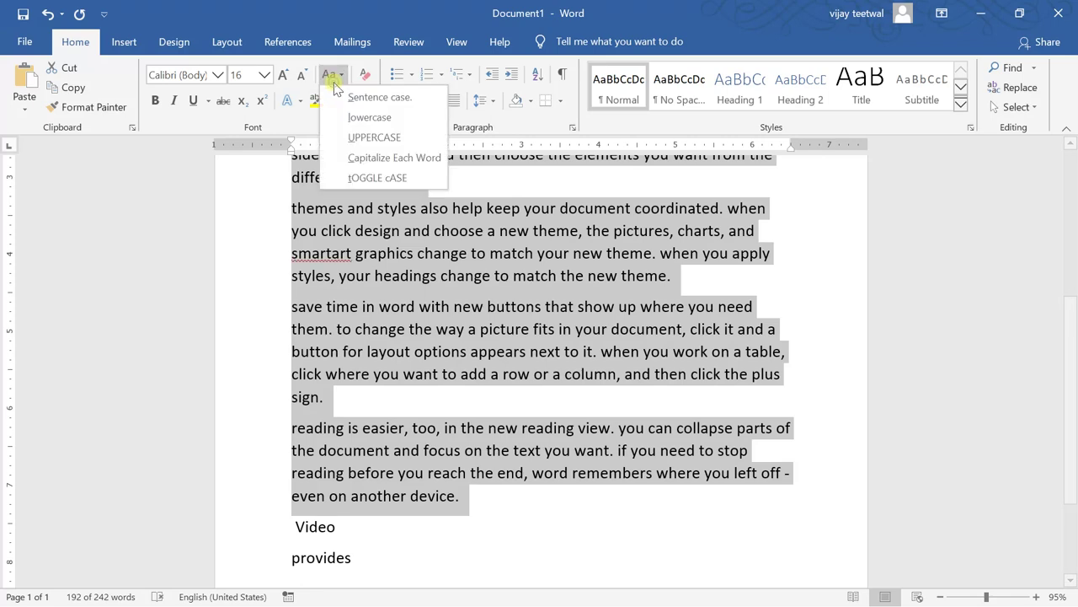
{"action": "left_click", "coordinate": [352, 136]}
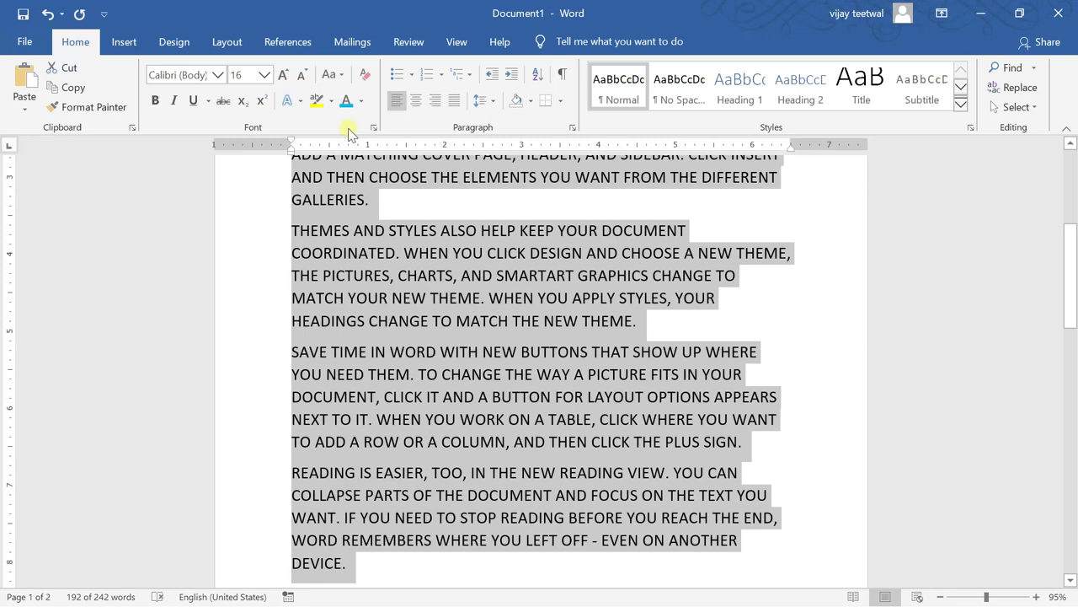
- Switch the paragraphs to Capitalize Each Word, then tOGGLE cASE, ending on Sentence case
{"action": "left_click", "coordinate": [330, 74]}
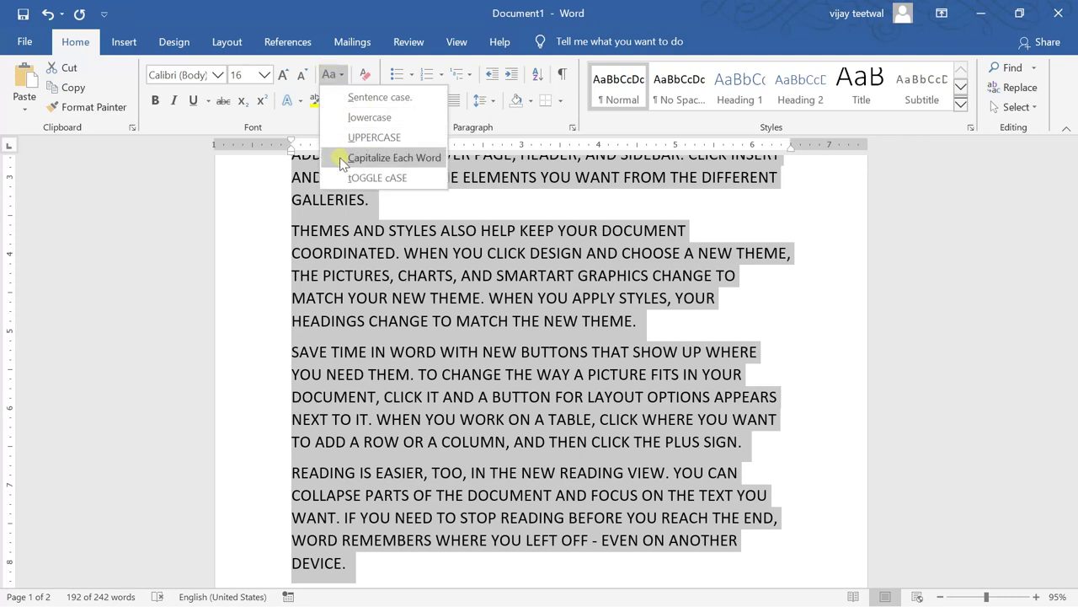
{"action": "left_click", "coordinate": [393, 157]}
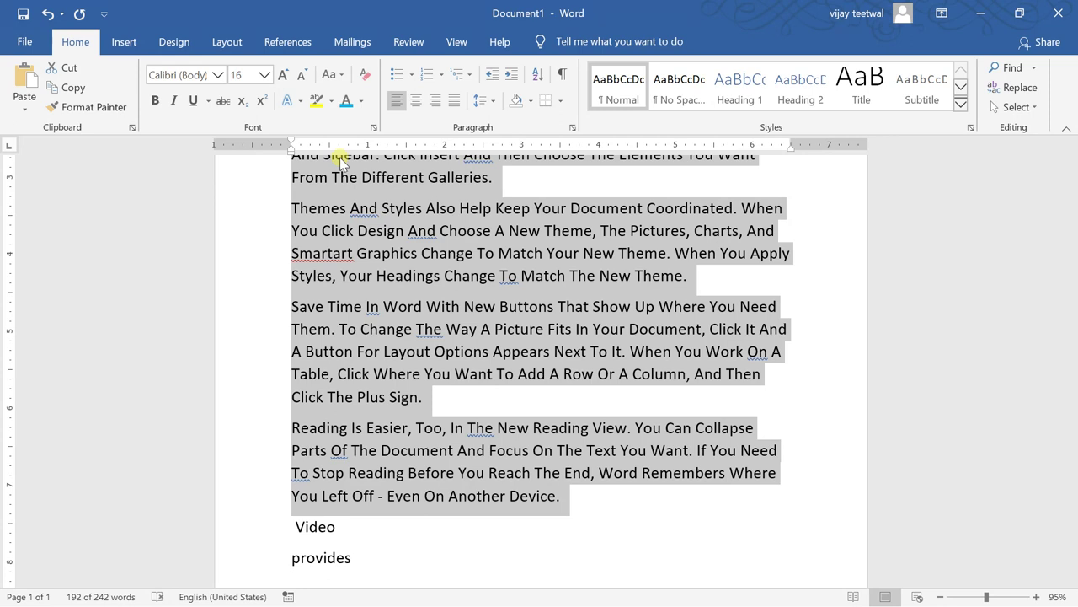
{"action": "left_click", "coordinate": [343, 76]}
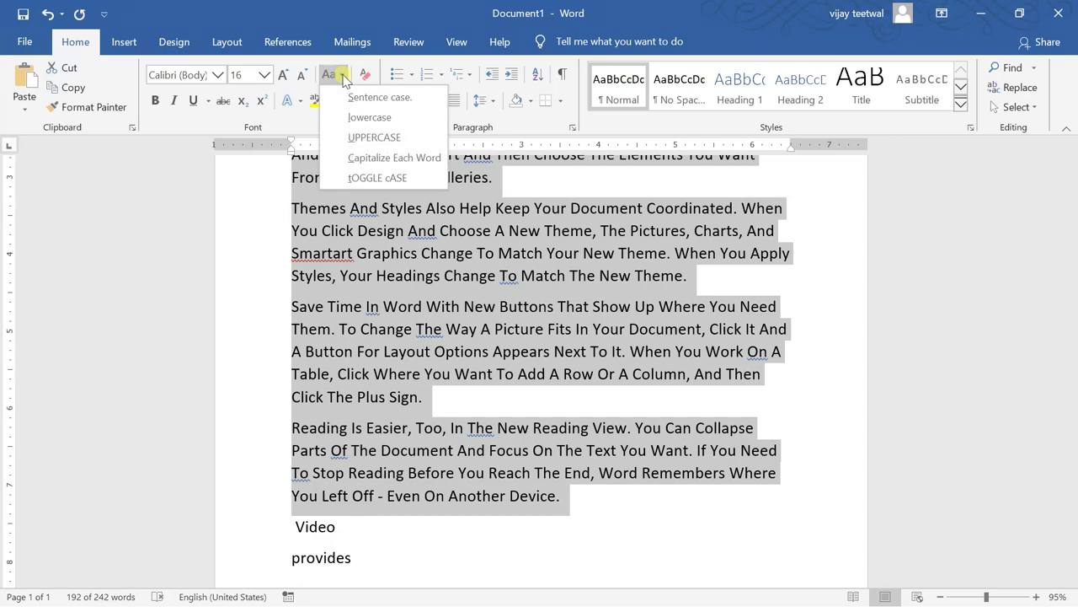
{"action": "left_click", "coordinate": [357, 177]}
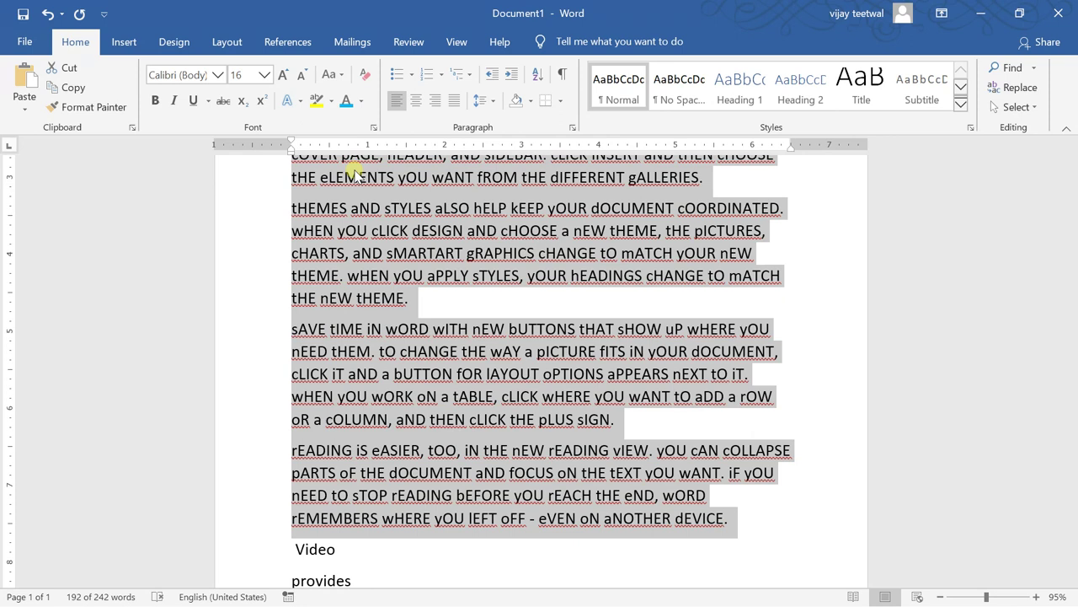
{"action": "left_click", "coordinate": [342, 76]}
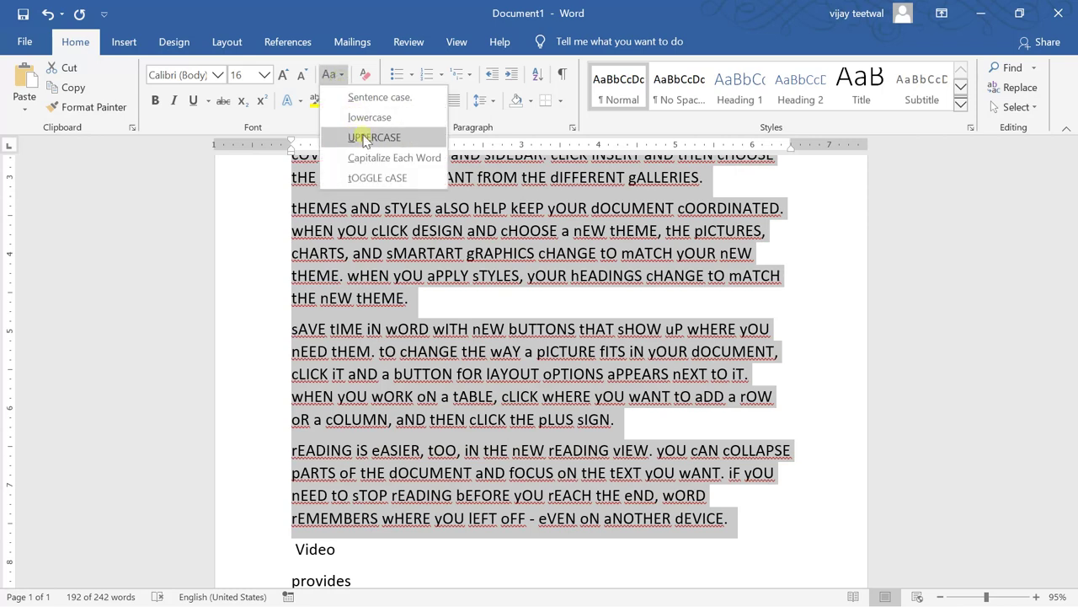
{"action": "left_click", "coordinate": [363, 100]}
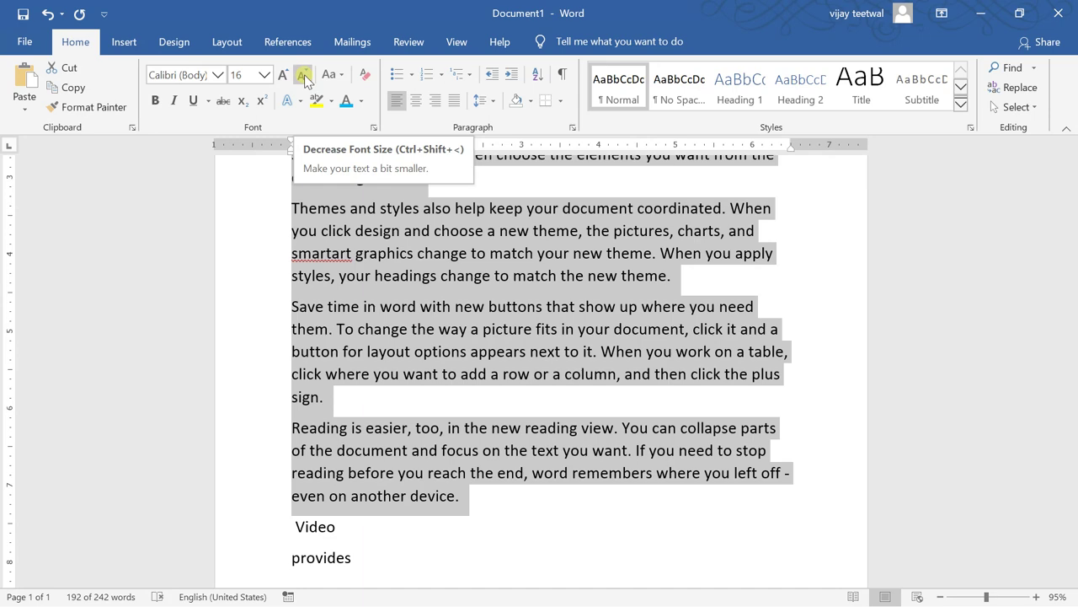
- Shrink the paragraphs' text to 10 pt, then grow it to 18 pt
{"action": "left_click", "coordinate": [304, 78]}
{"action": "left_click", "coordinate": [304, 78]}
{"action": "left_click", "coordinate": [304, 79]}
{"action": "left_click", "coordinate": [305, 78]}
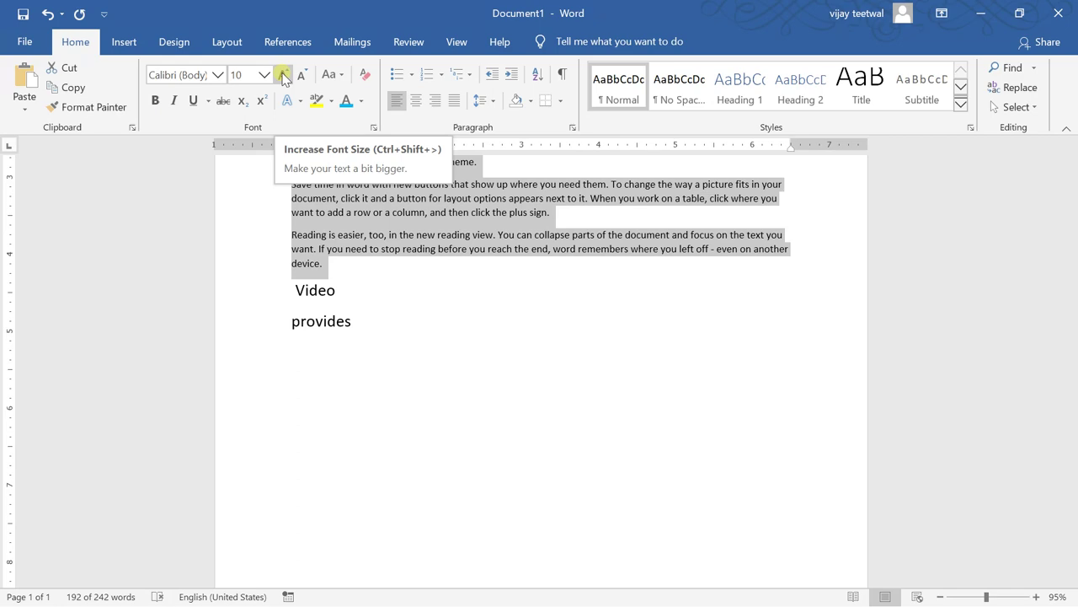
{"action": "left_click", "coordinate": [284, 76]}
{"action": "left_click", "coordinate": [284, 76]}
{"action": "left_click", "coordinate": [284, 76]}
{"action": "left_click", "coordinate": [284, 75]}
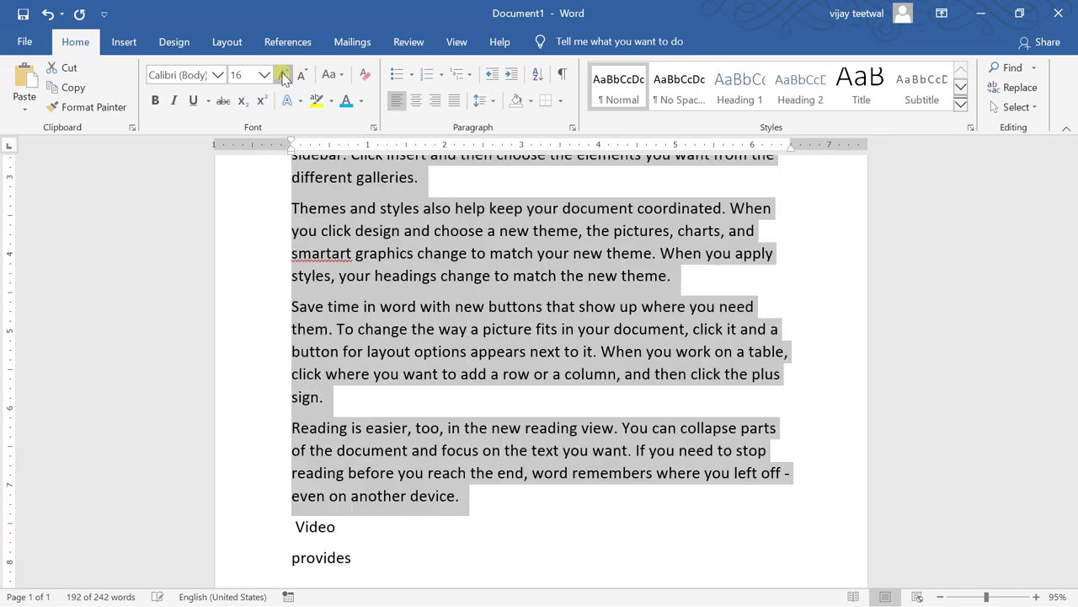
{"action": "left_click", "coordinate": [284, 76]}
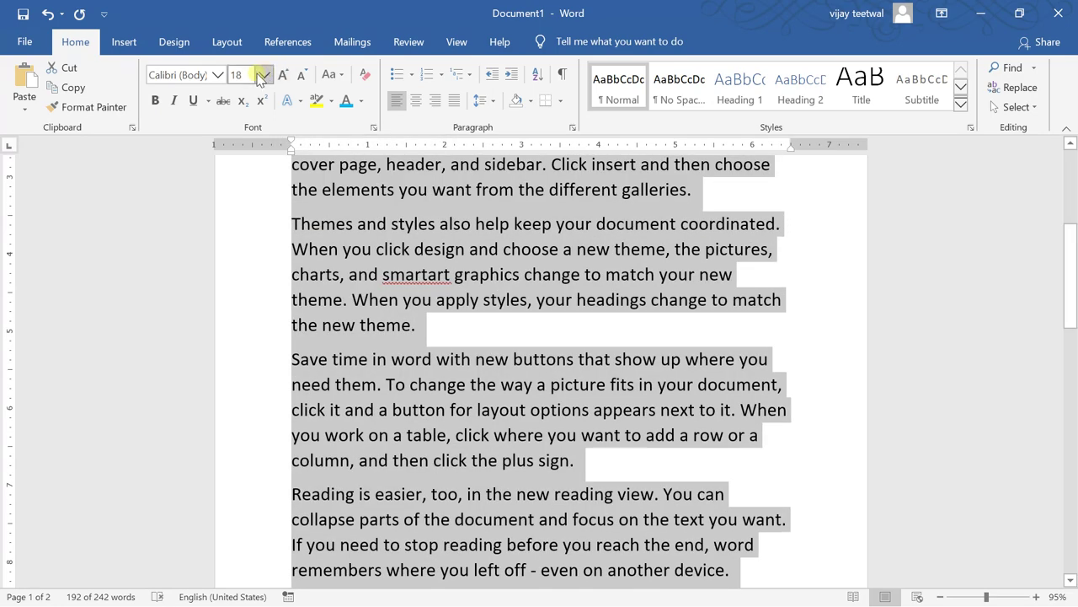
{"action": "left_click", "coordinate": [262, 75]}
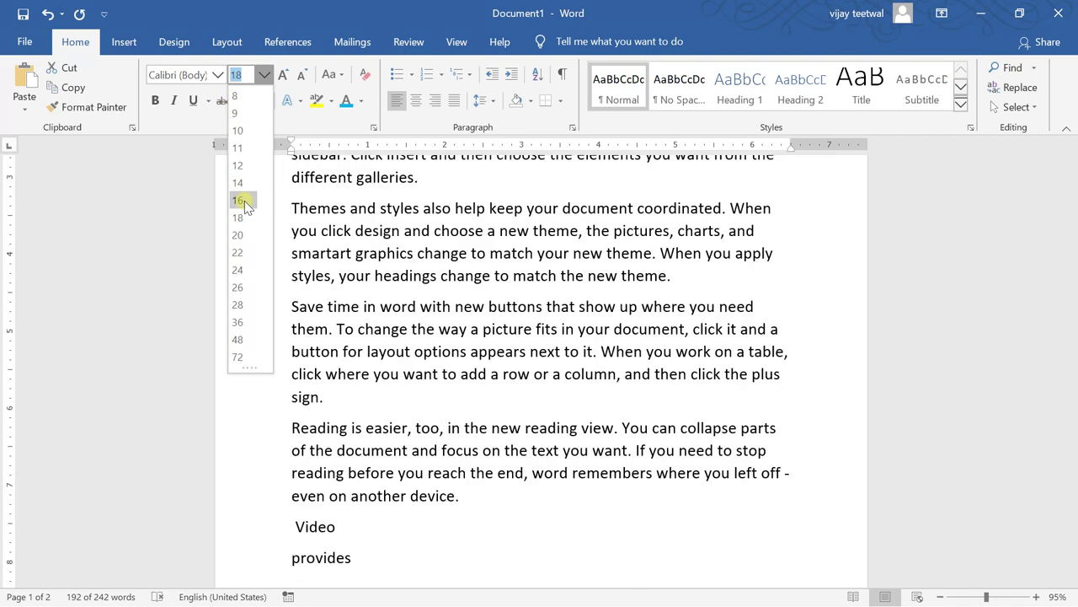
- Apply the Bahnschrift SemiLight Condensed font to the selected paragraphs through 'Reading is easier…'
{"action": "left_click", "coordinate": [218, 76]}
{"action": "left_click", "coordinate": [217, 75]}
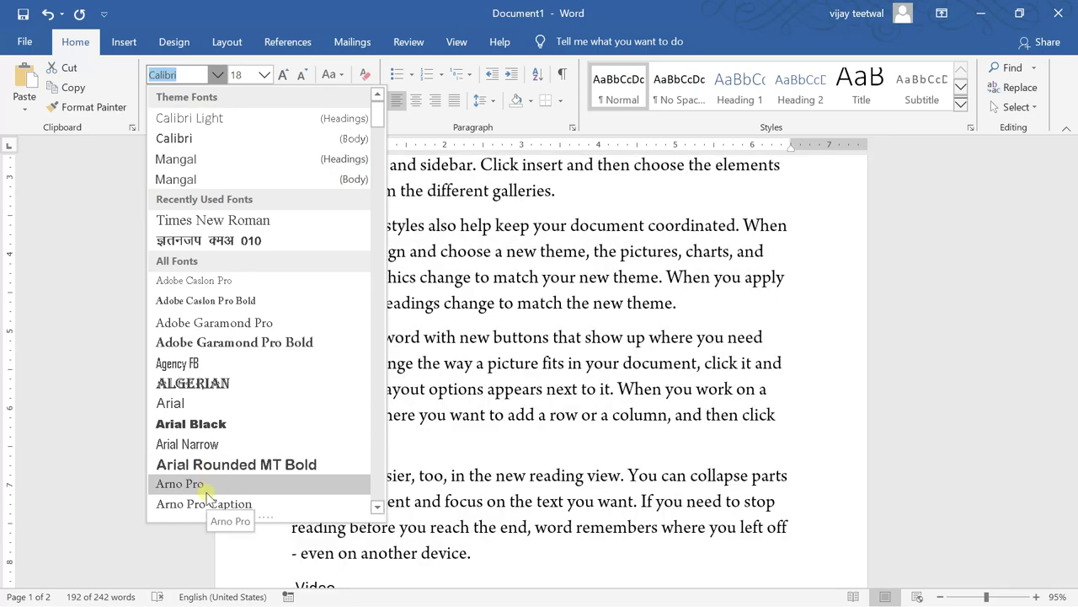
{"action": "scroll", "coordinate": [207, 497], "scroll_direction": "down", "scroll_amount": 1}
{"action": "scroll", "coordinate": [207, 497], "scroll_direction": "down", "scroll_amount": 1}
{"action": "scroll", "coordinate": [206, 497], "scroll_direction": "down", "scroll_amount": 1}
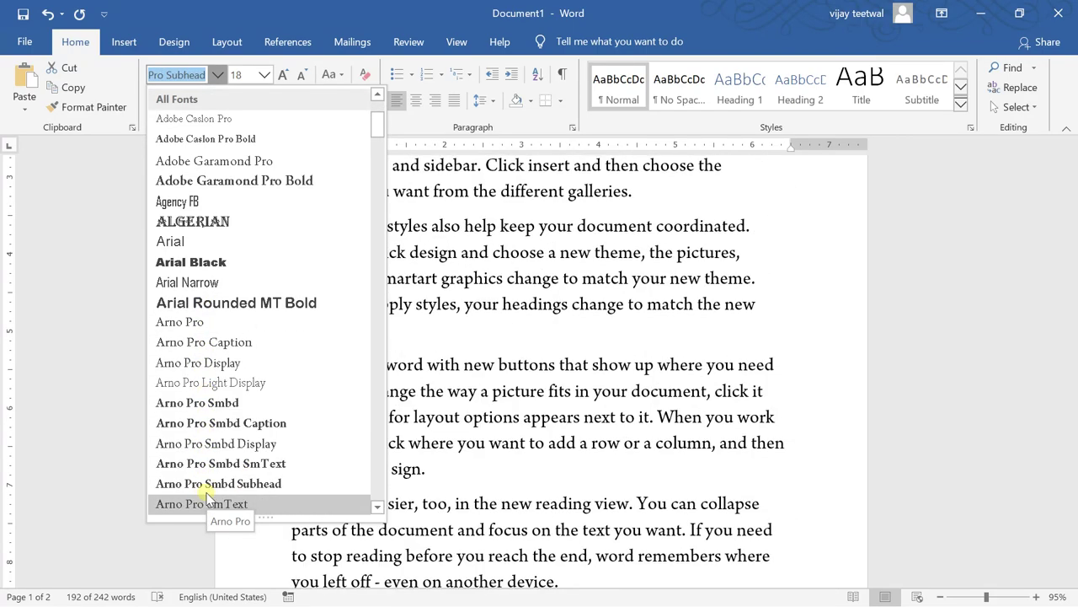
{"action": "scroll", "coordinate": [207, 497], "scroll_direction": "down", "scroll_amount": 1}
{"action": "scroll", "coordinate": [206, 497], "scroll_direction": "down", "scroll_amount": 1}
{"action": "scroll", "coordinate": [207, 497], "scroll_direction": "down", "scroll_amount": 1}
{"action": "scroll", "coordinate": [207, 497], "scroll_direction": "down", "scroll_amount": 1}
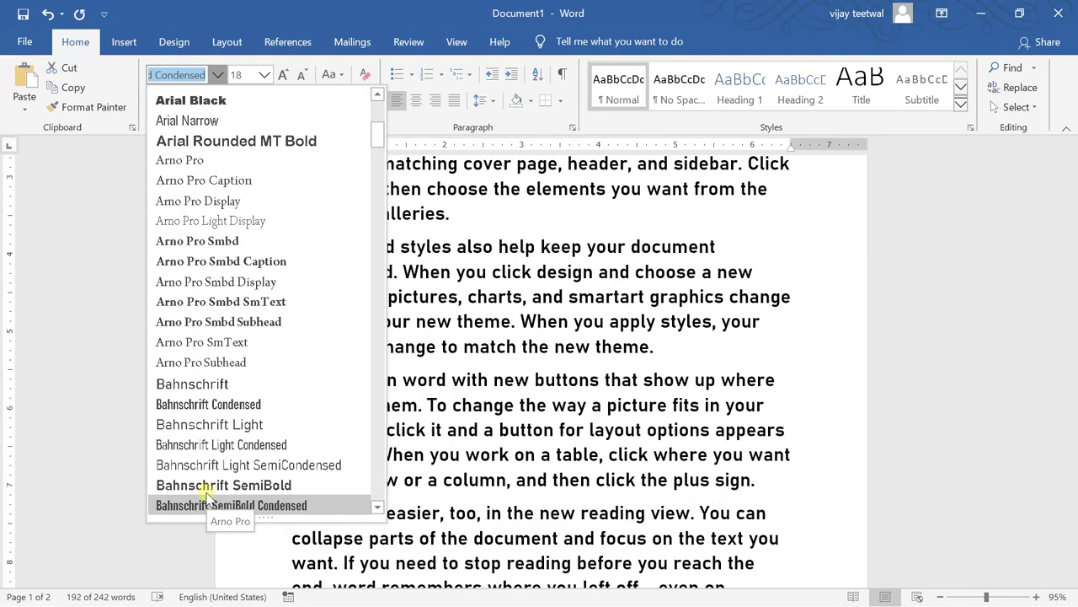
{"action": "scroll", "coordinate": [207, 497], "scroll_direction": "down", "scroll_amount": 1}
{"action": "scroll", "coordinate": [207, 497], "scroll_direction": "down", "scroll_amount": 1}
{"action": "scroll", "coordinate": [207, 497], "scroll_direction": "down", "scroll_amount": 3}
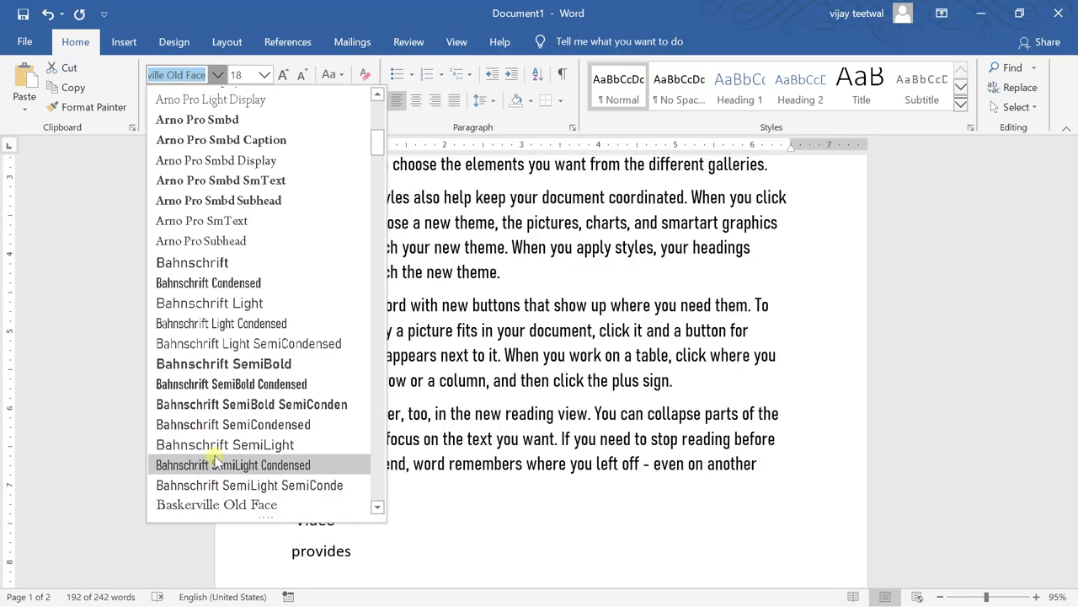
{"action": "left_click", "coordinate": [215, 456]}
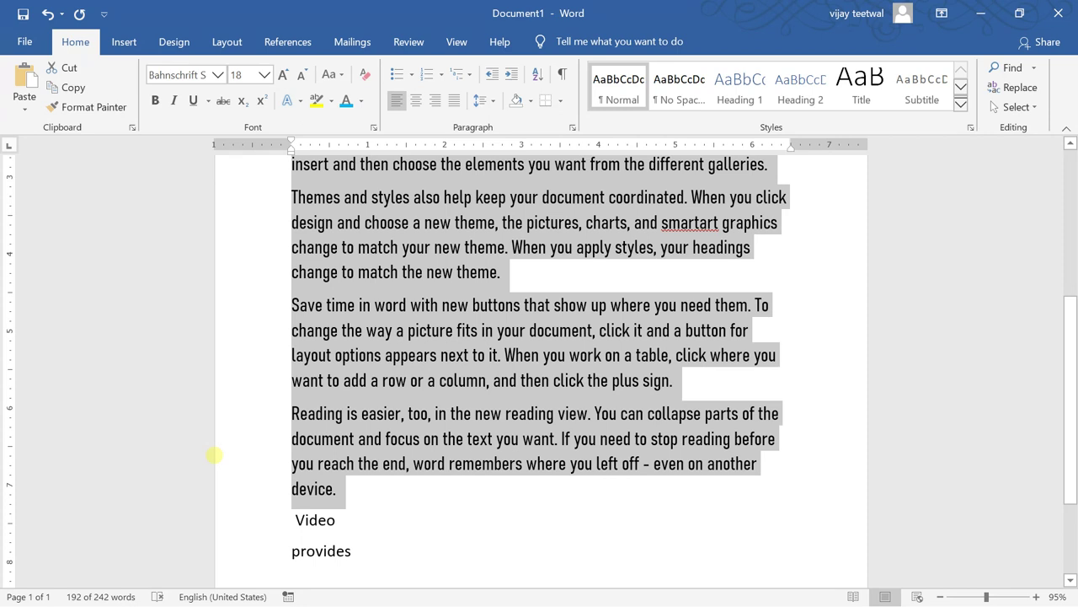